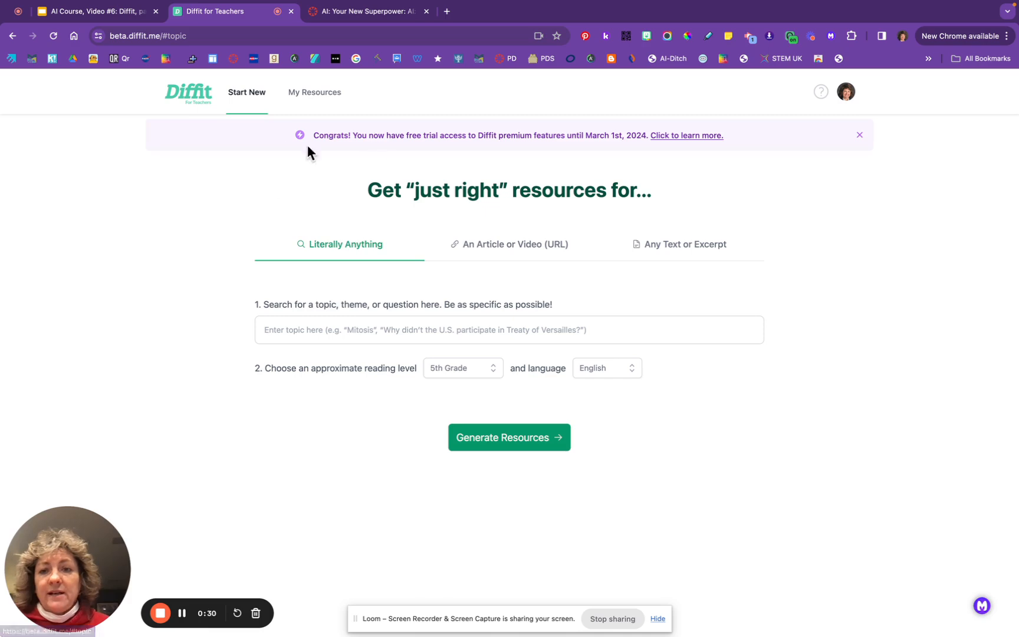
Open the saved 'Lewis and Clark Expedition | Summary, History, Members, Facts, & Map' packet
left_click(324, 93)
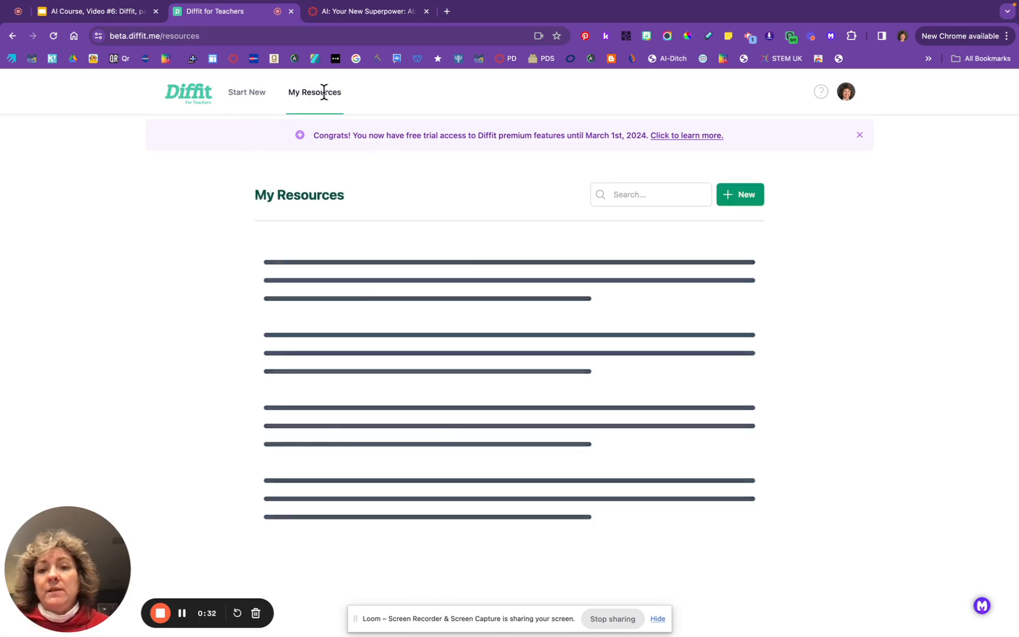
scroll(580, 387, "down", 2)
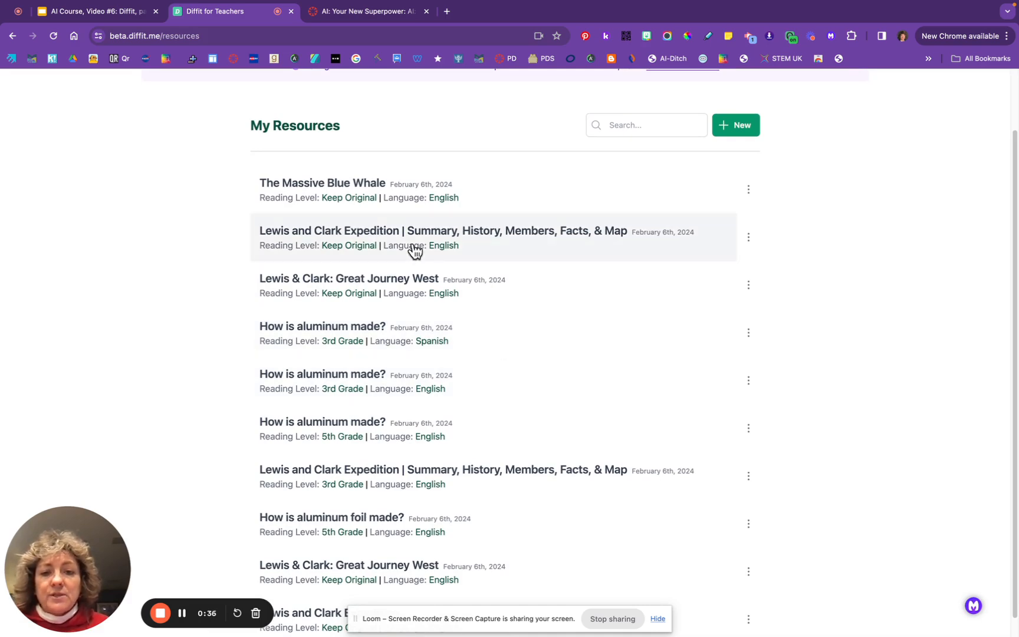
left_click(371, 236)
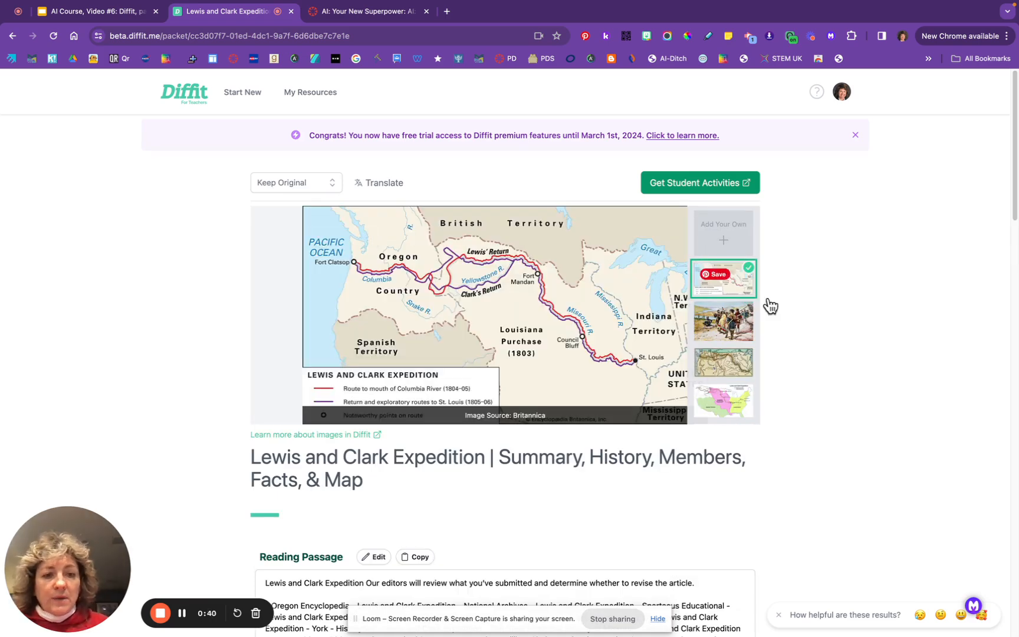
Review the packet's map, passage, vocabulary and questions, then bring up its student activities
scroll(844, 419, "down", 3)
scroll(844, 426, "down", 10)
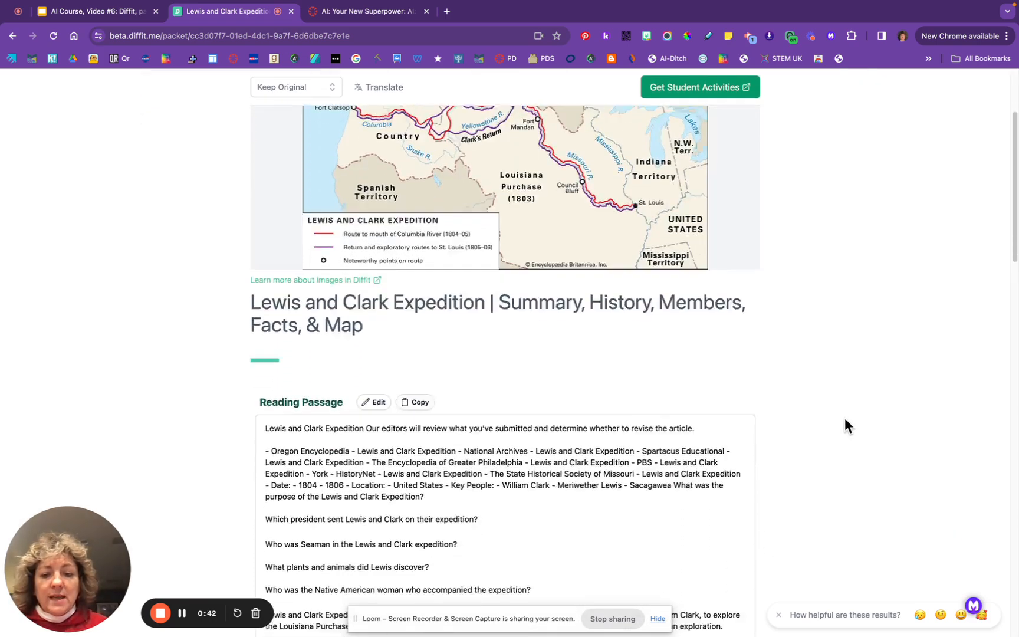
scroll(844, 420, "down", 3)
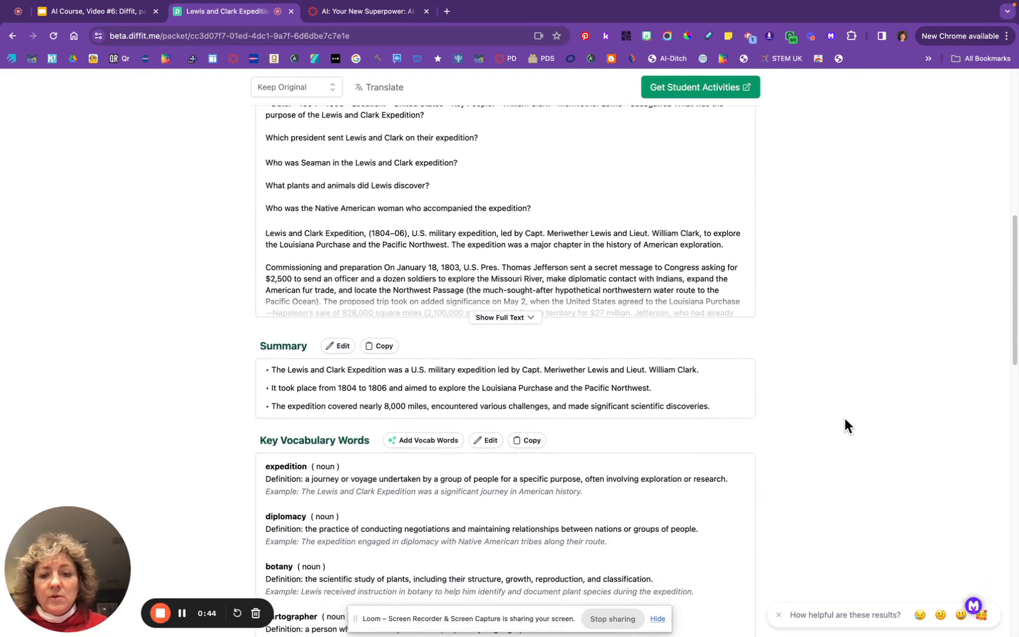
scroll(844, 420, "down", 7)
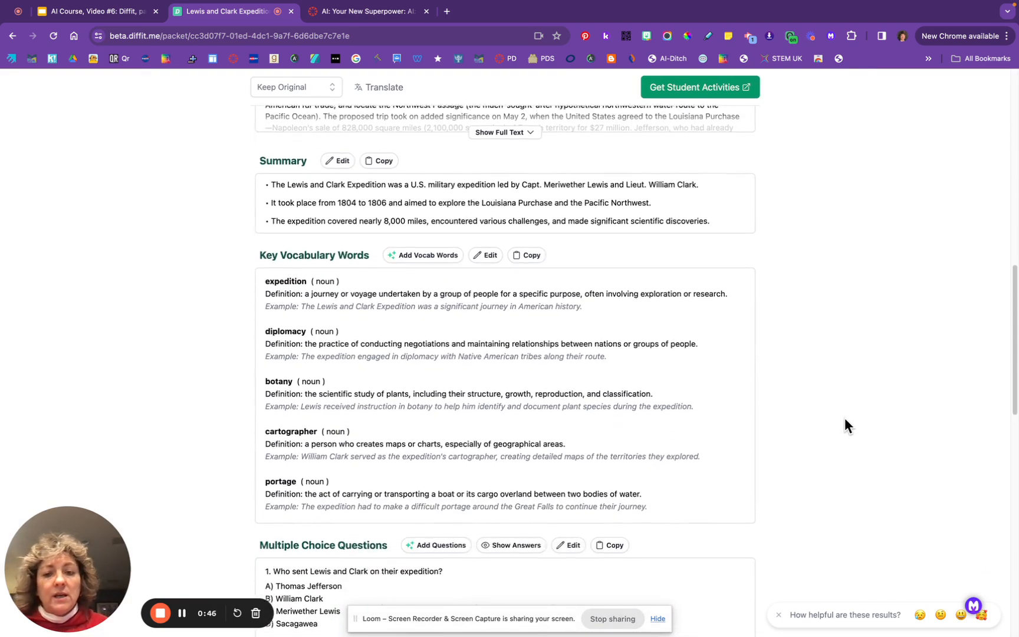
scroll(845, 420, "down", 3)
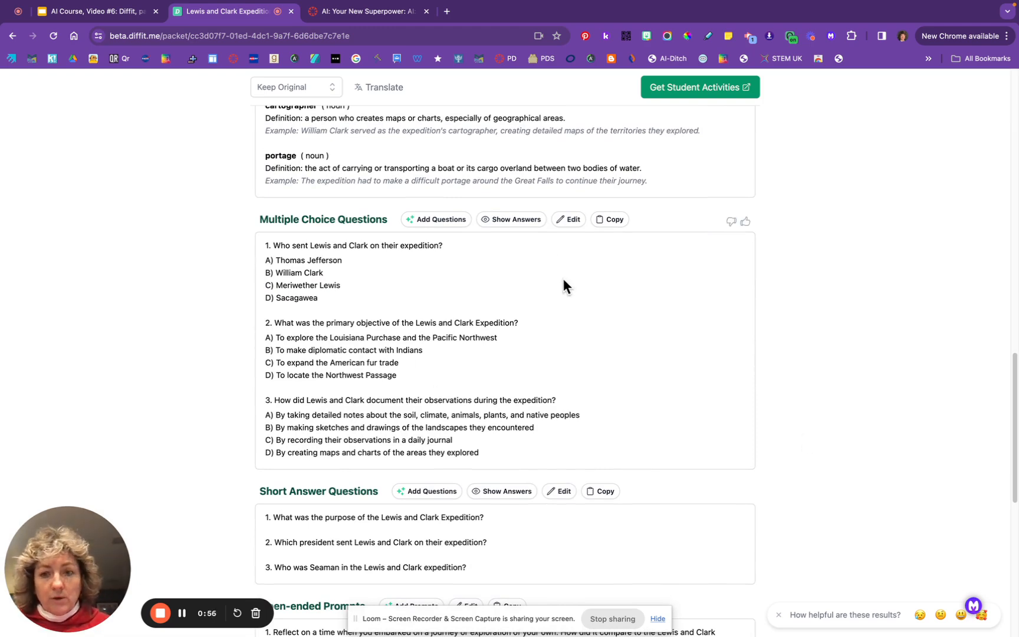
scroll(564, 285, "up", 7)
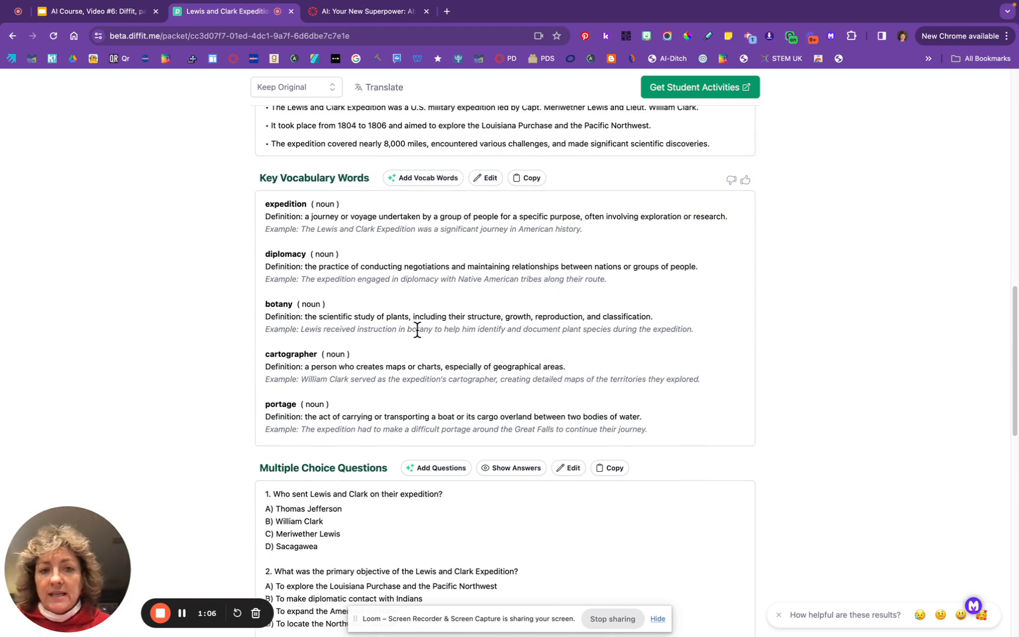
scroll(417, 329, "up", 10)
scroll(418, 335, "up", 5)
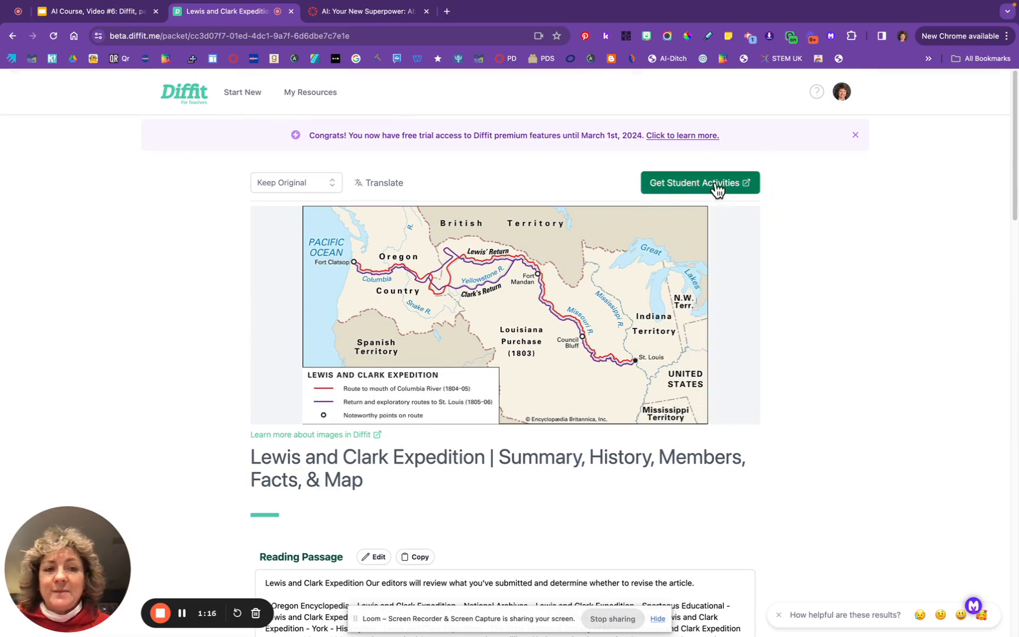
left_click(717, 190)
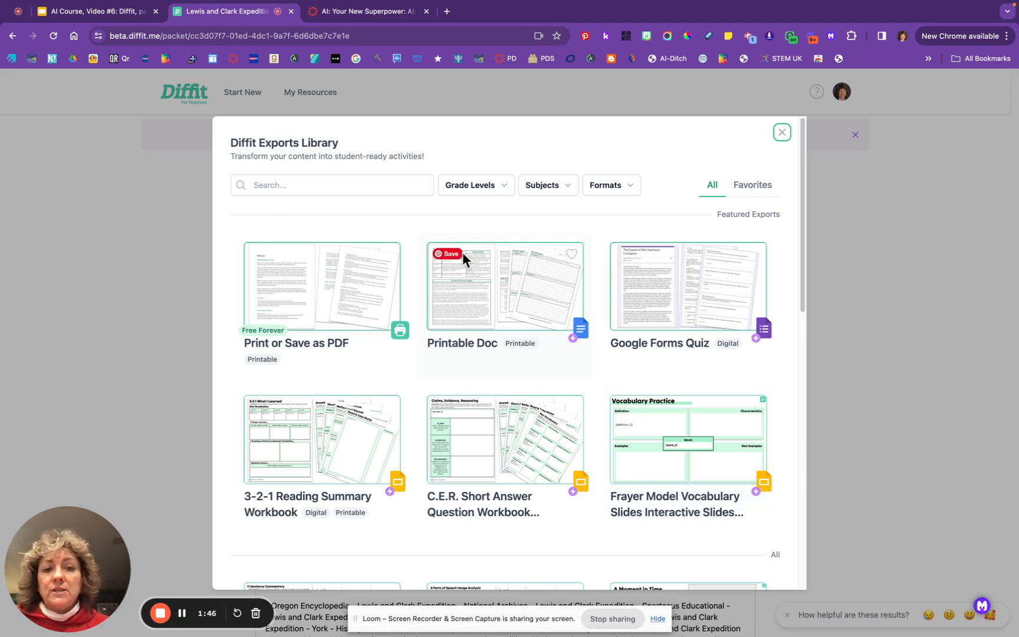
scroll(498, 382, "down", 2)
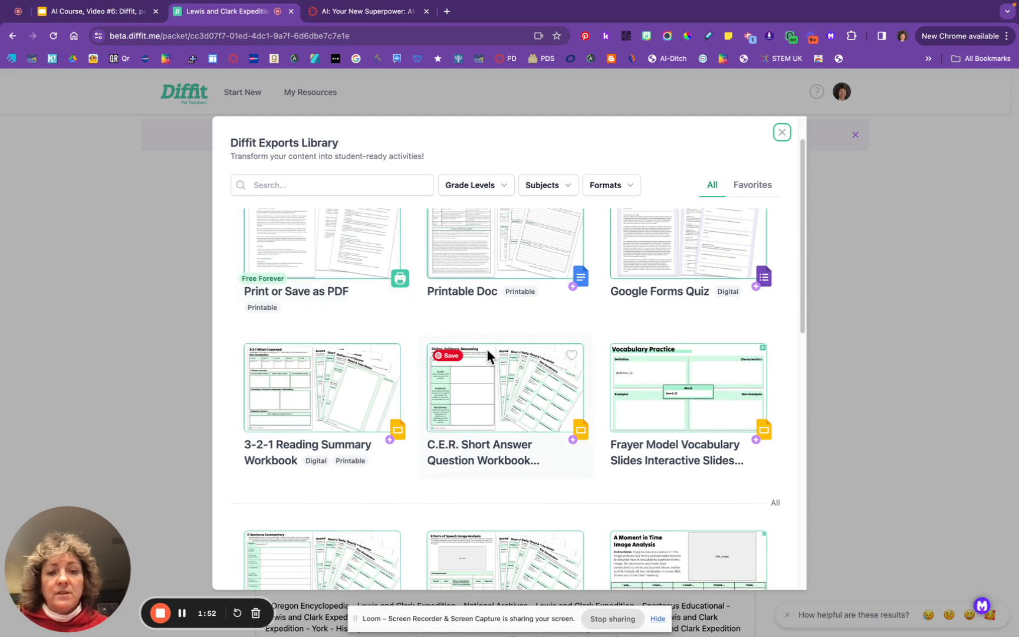
scroll(627, 395, "down", 4)
scroll(627, 406, "down", 8)
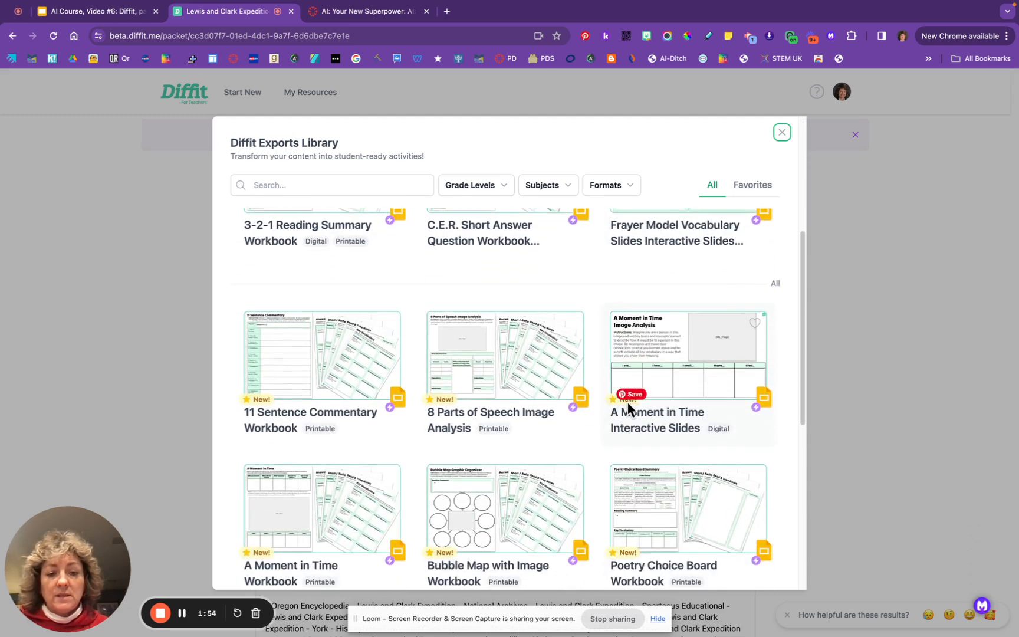
scroll(628, 401, "down", 3)
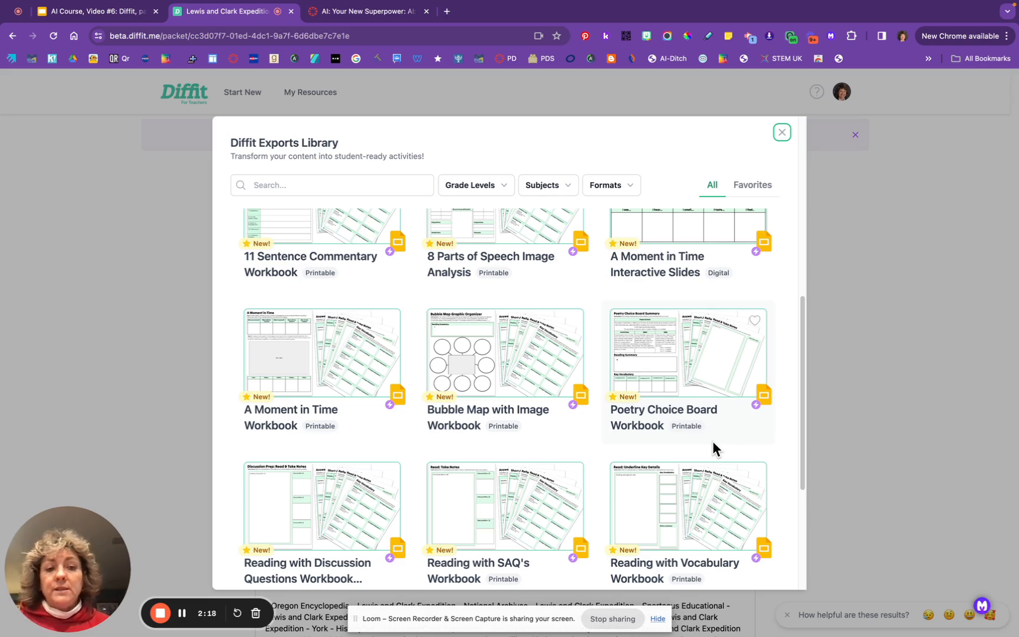
scroll(713, 442, "down", 3)
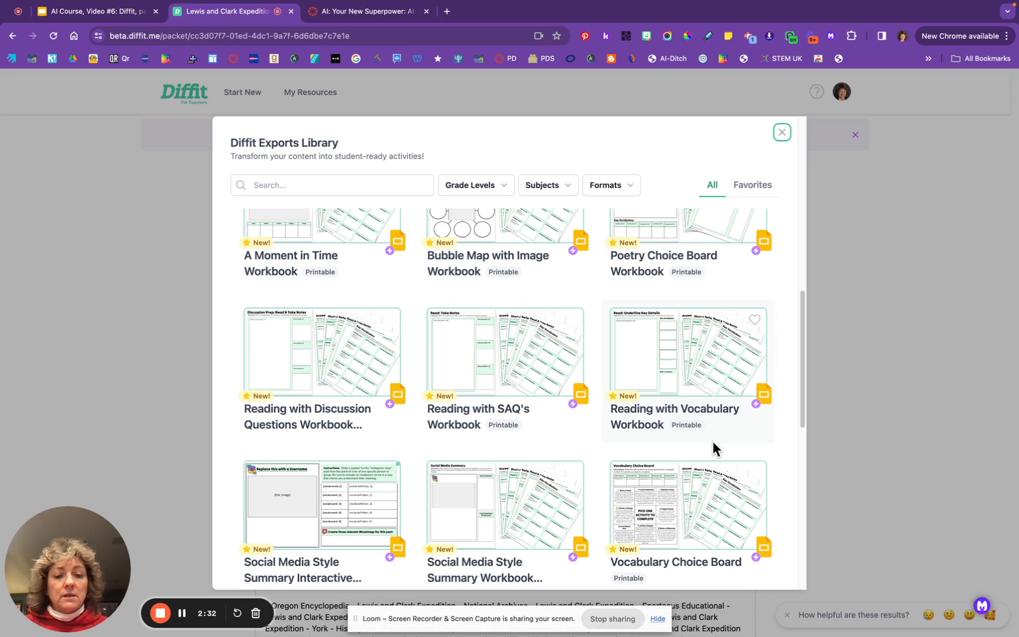
scroll(713, 443, "down", 8)
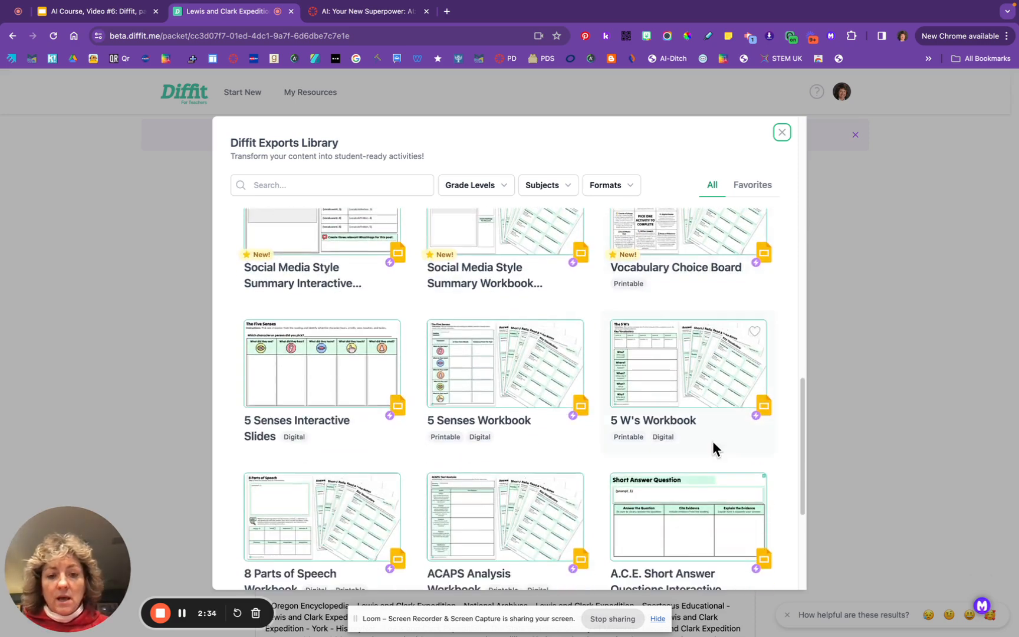
scroll(713, 444, "down", 6)
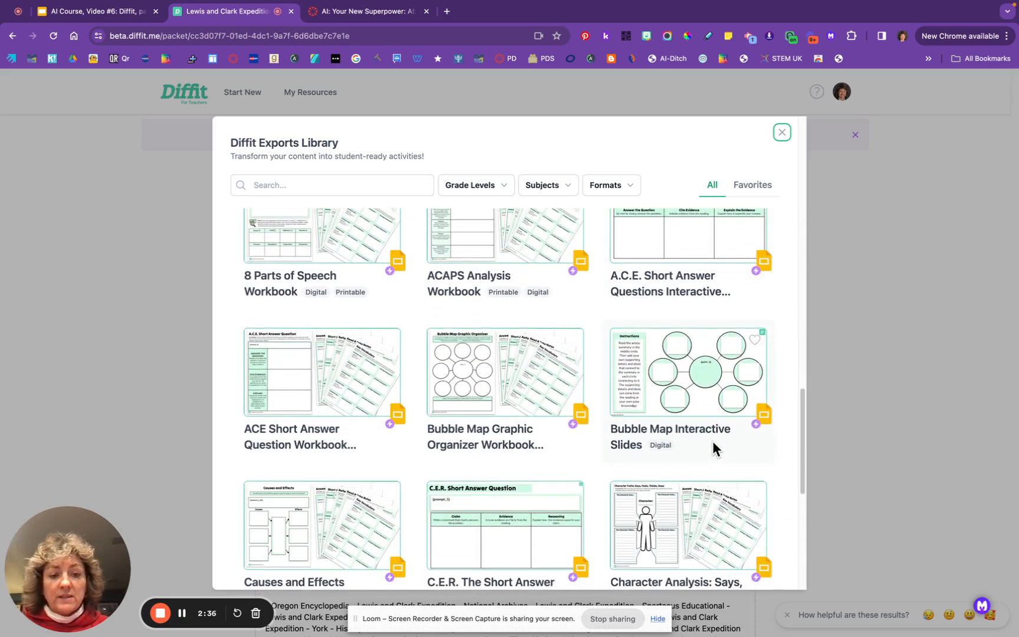
scroll(713, 444, "down", 6)
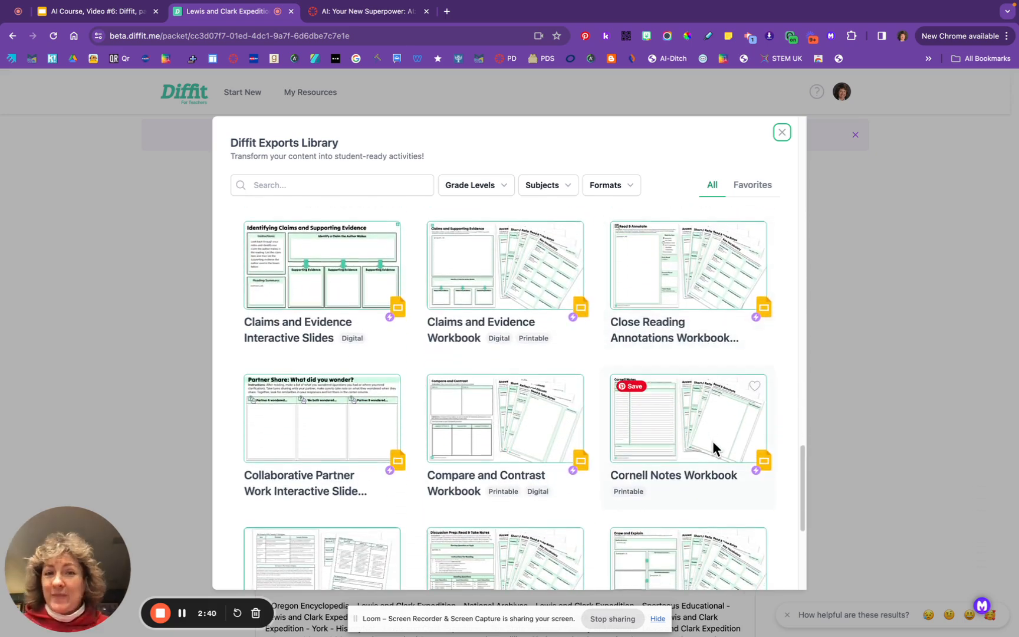
scroll(713, 444, "down", 3)
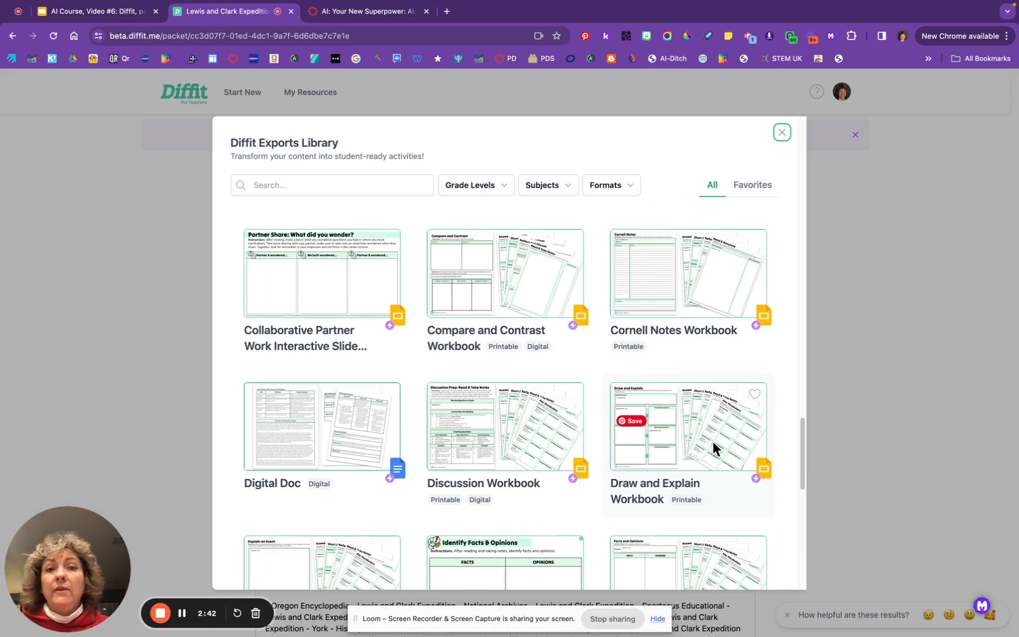
scroll(713, 441, "down", 2)
scroll(713, 441, "down", 4)
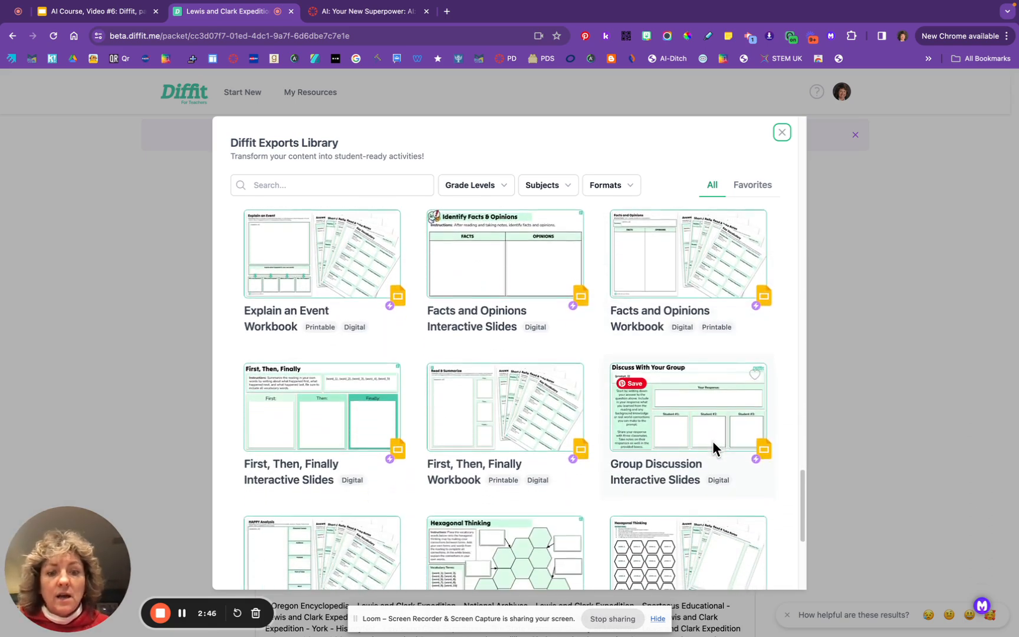
scroll(713, 441, "down", 2)
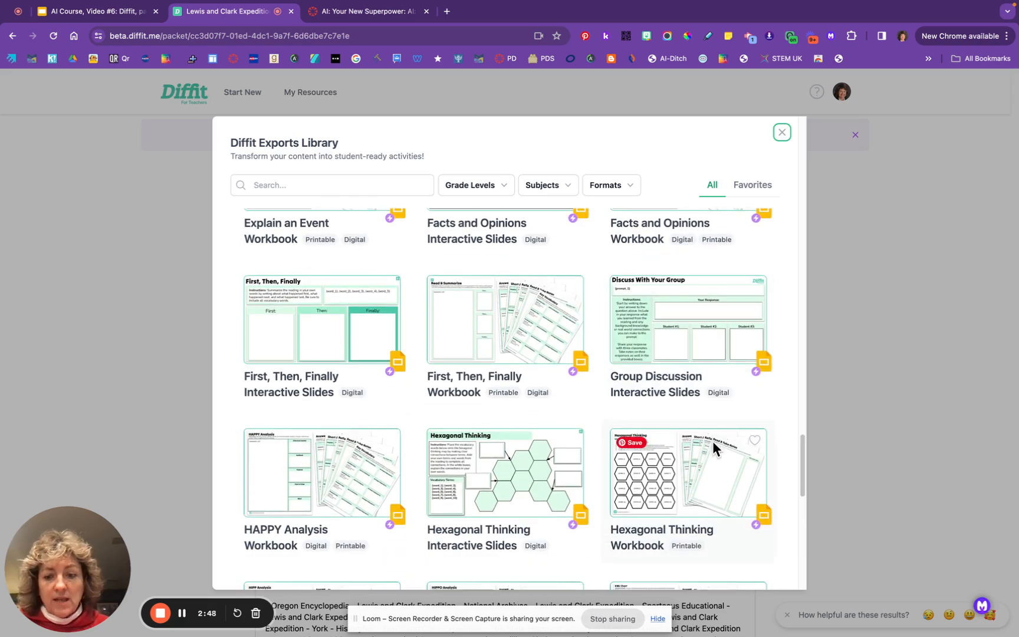
scroll(713, 441, "up", 8)
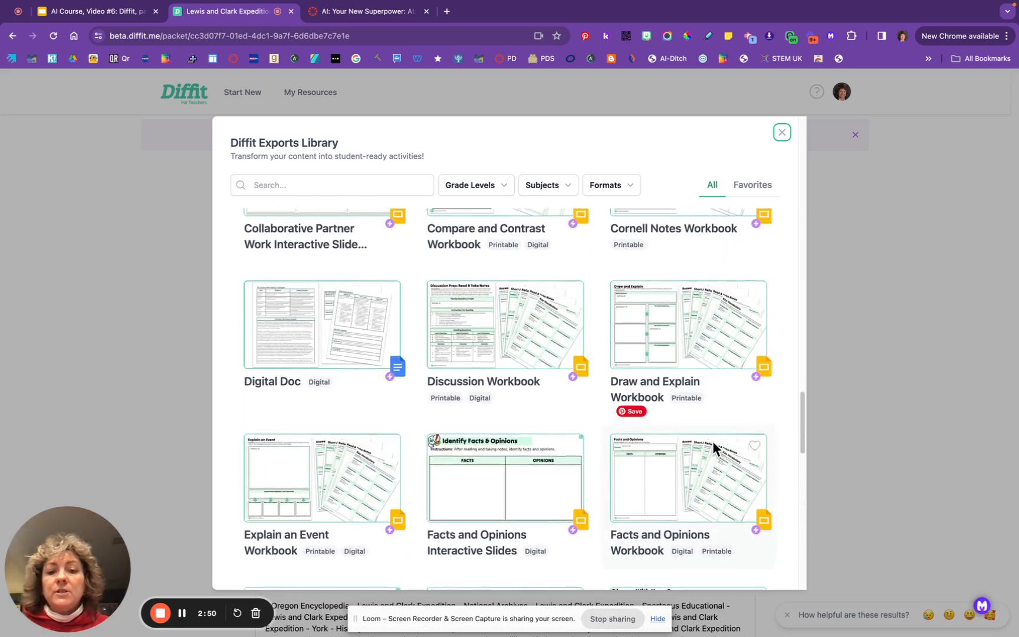
scroll(713, 448, "up", 3)
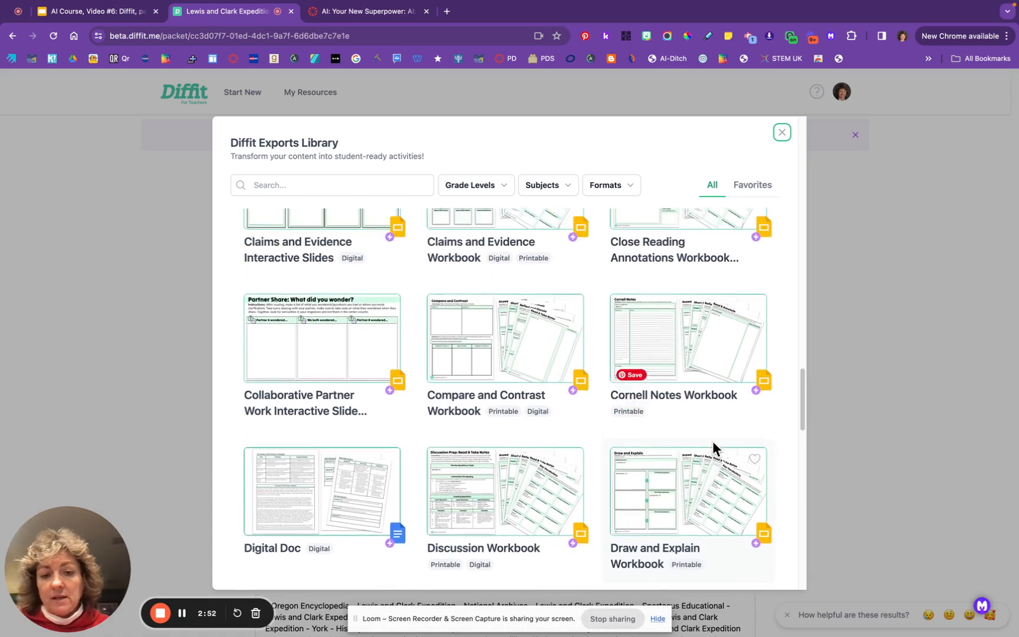
scroll(712, 442, "up", 4)
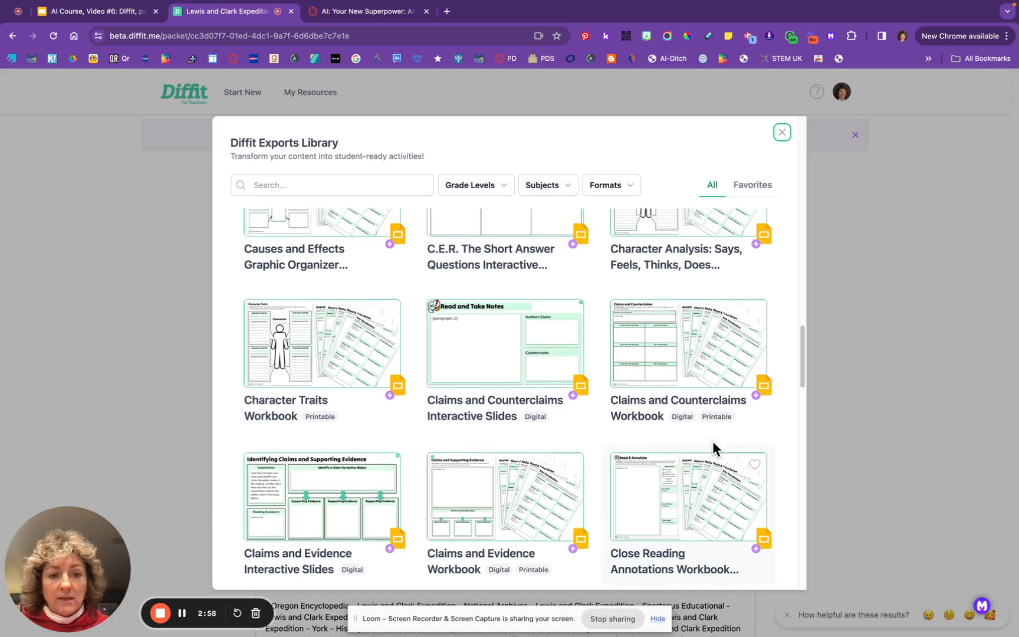
scroll(712, 446, "up", 4)
scroll(713, 446, "up", 2)
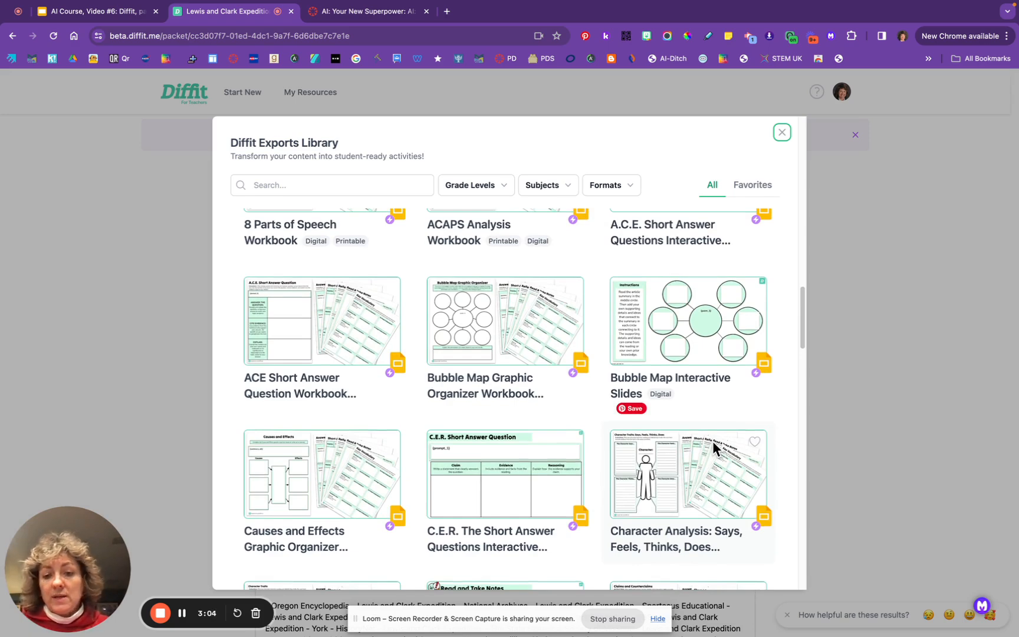
scroll(713, 443, "down", 1)
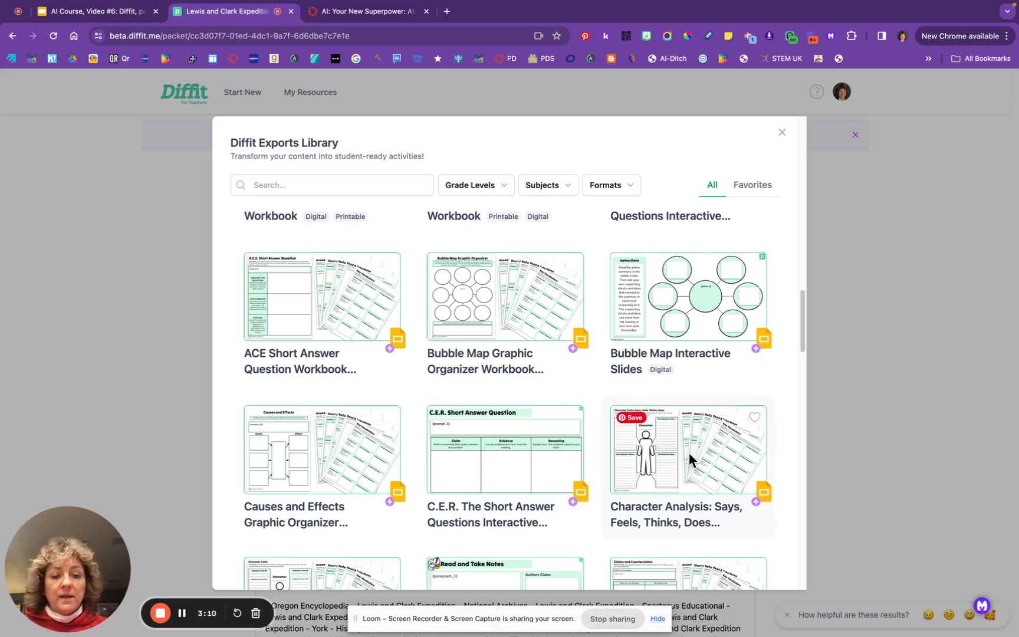
Show the details and preview of the Character Analysis: Says, Feels, Thinks, Does Workbook template
left_click(690, 454)
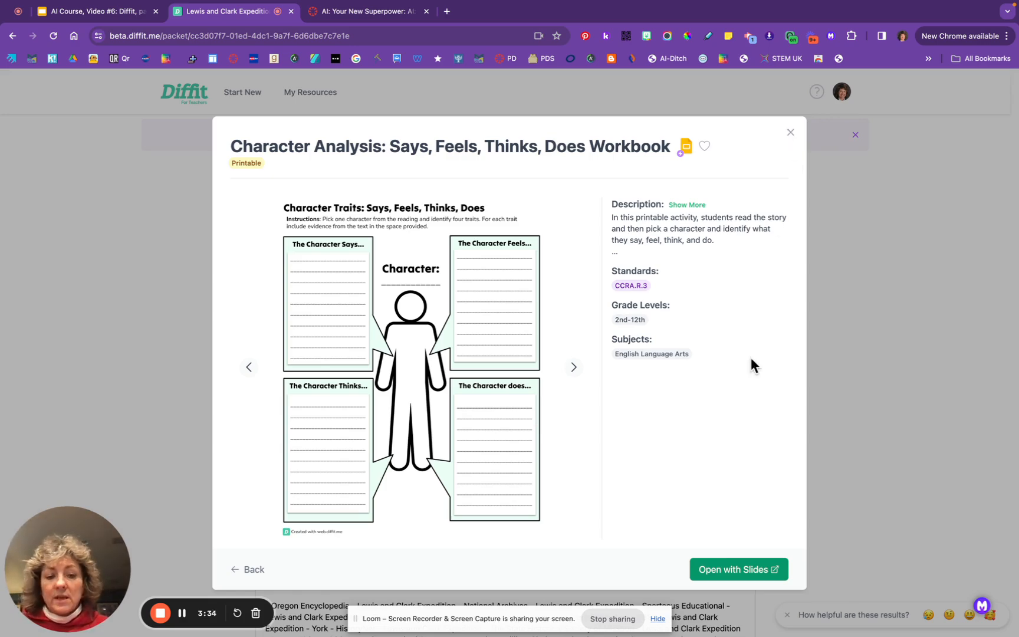
Generate the Lewis and Clark Character Analysis Workbook as a Google Slides deck and open it
left_click(736, 574)
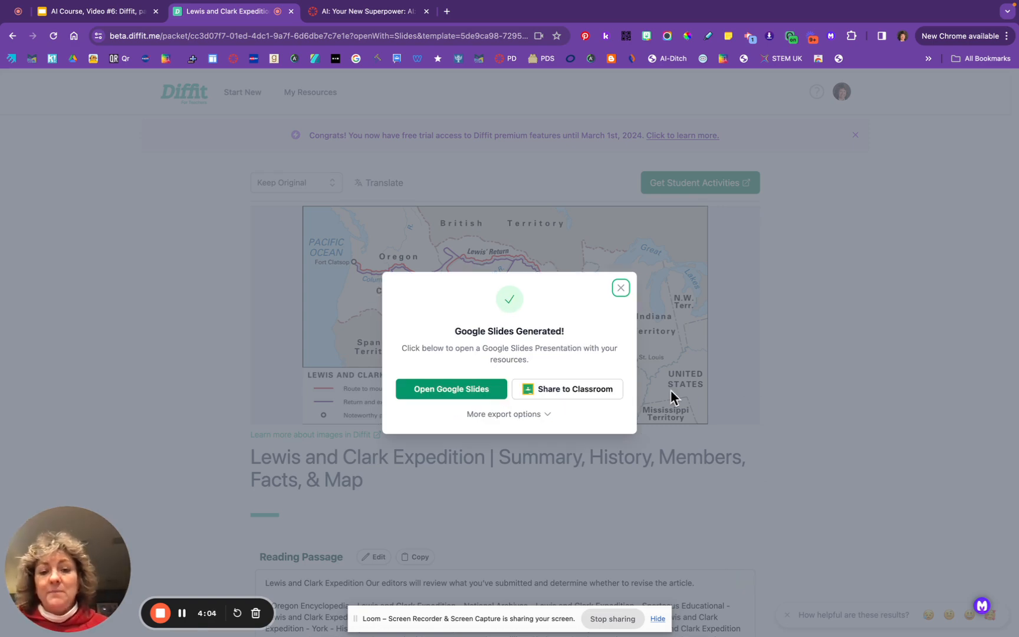
left_click(444, 391)
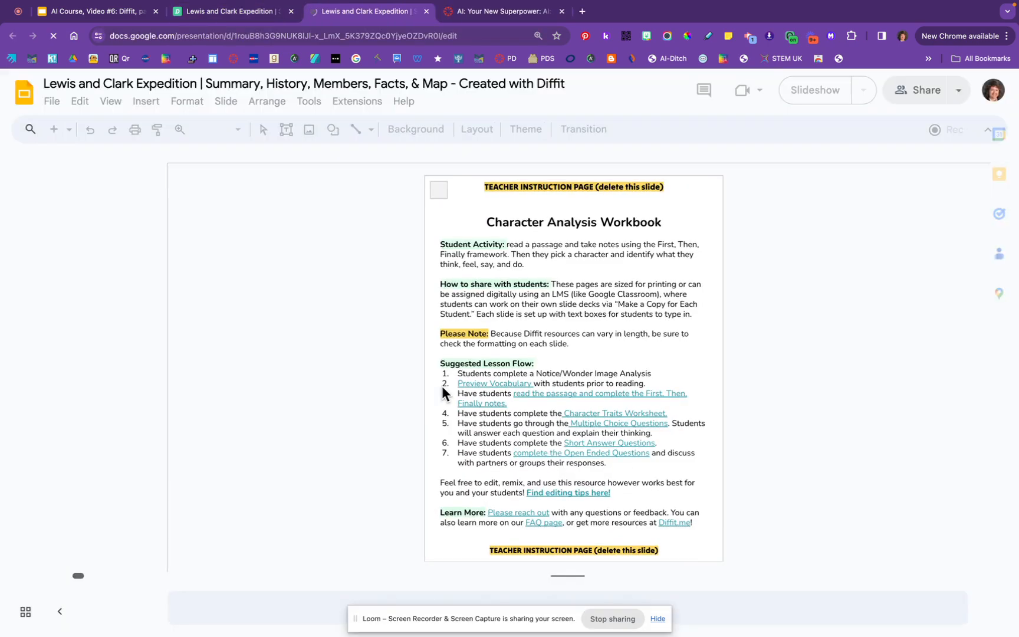
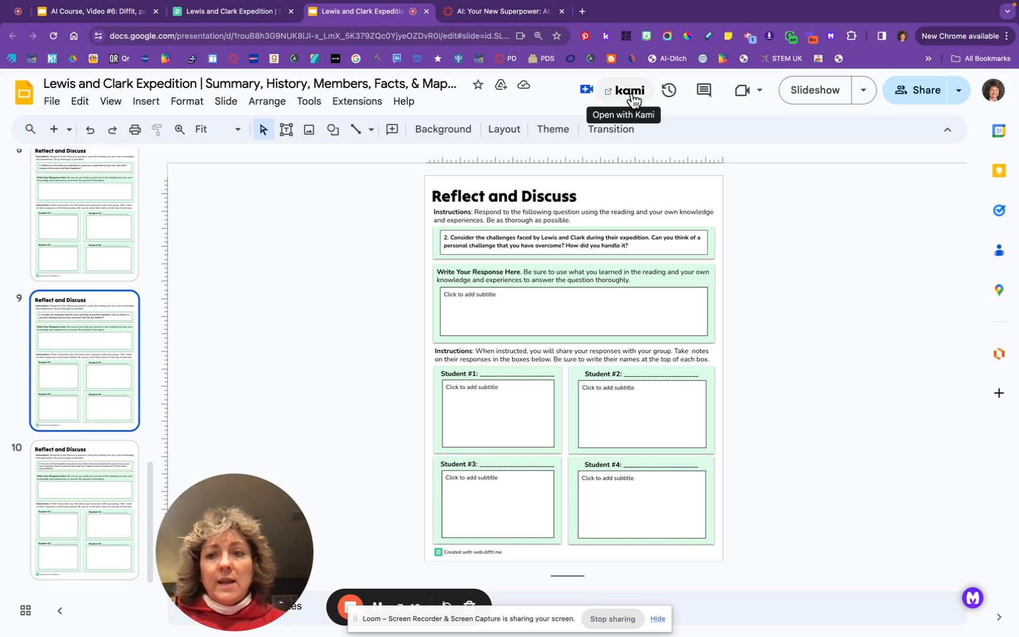
Open the Lewis and Clark slides as a PDF in Kami and scroll to page 3, Key Vocabulary
left_click(631, 93)
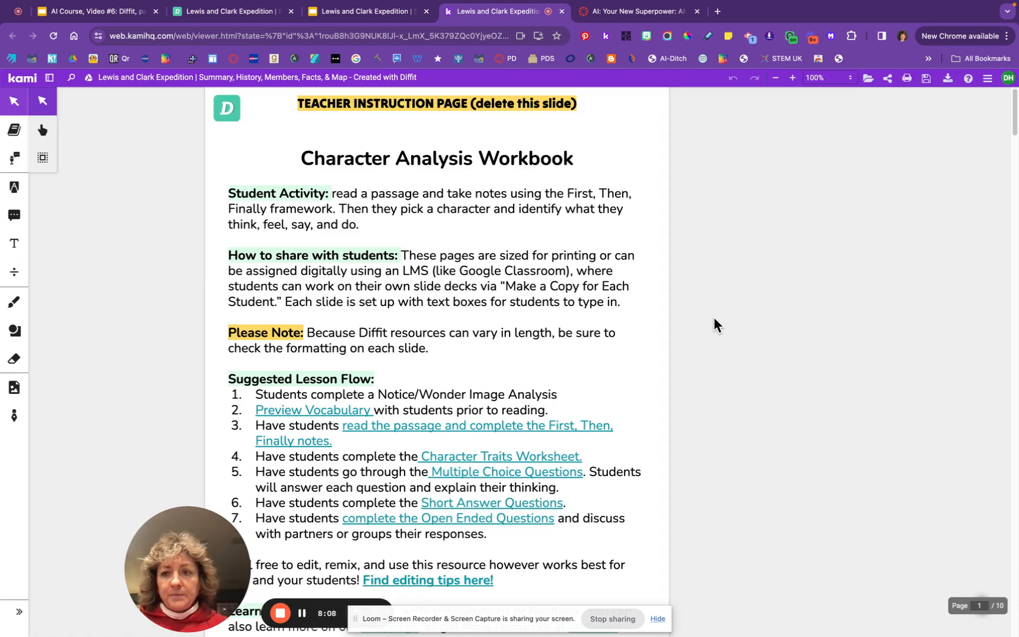
scroll(563, 413, "down", 4)
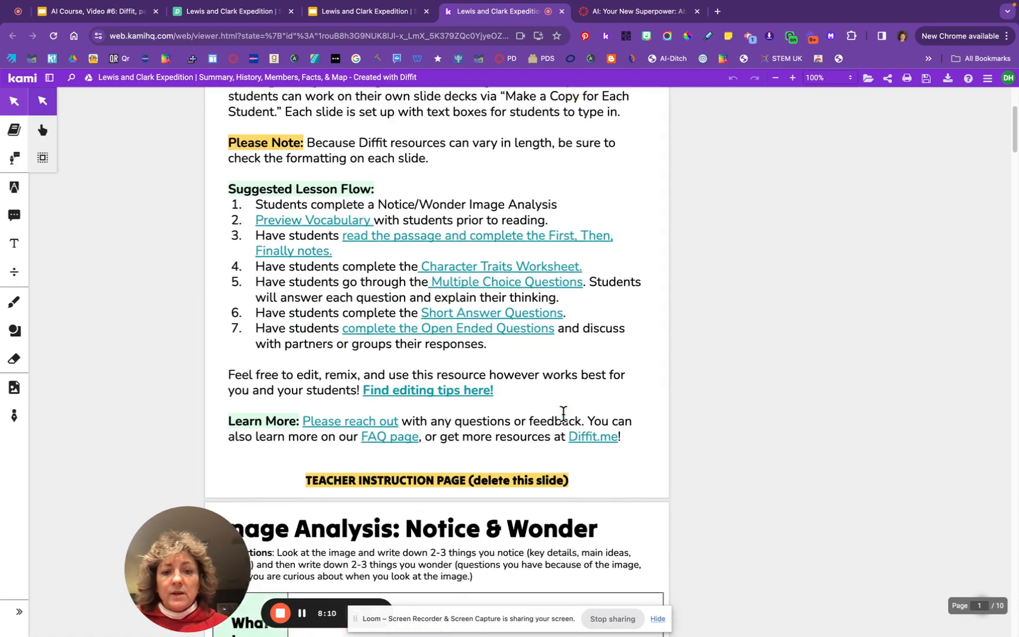
scroll(563, 413, "down", 15)
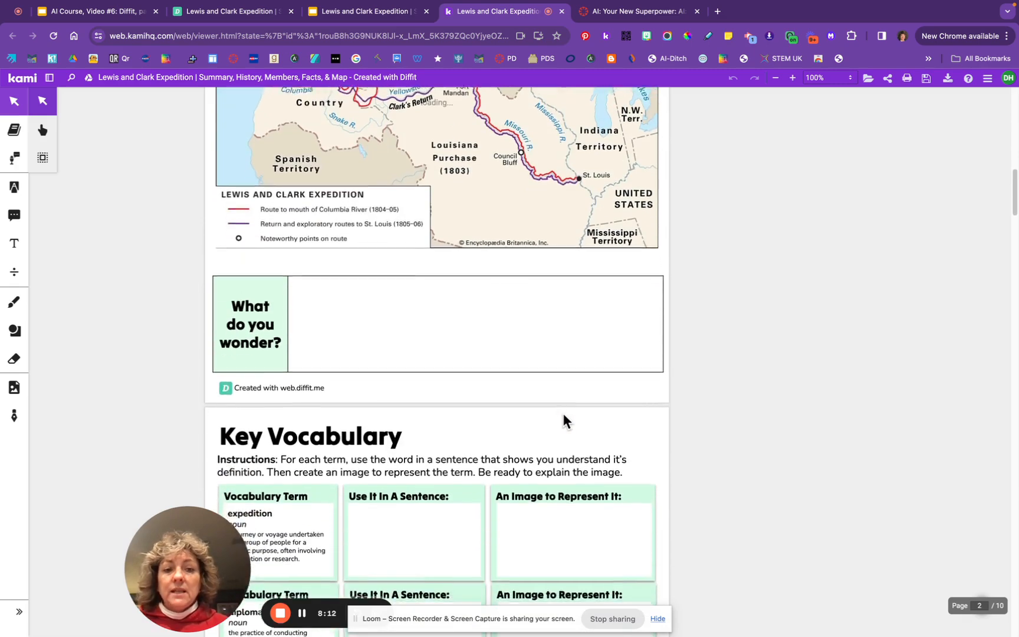
scroll(563, 421, "down", 5)
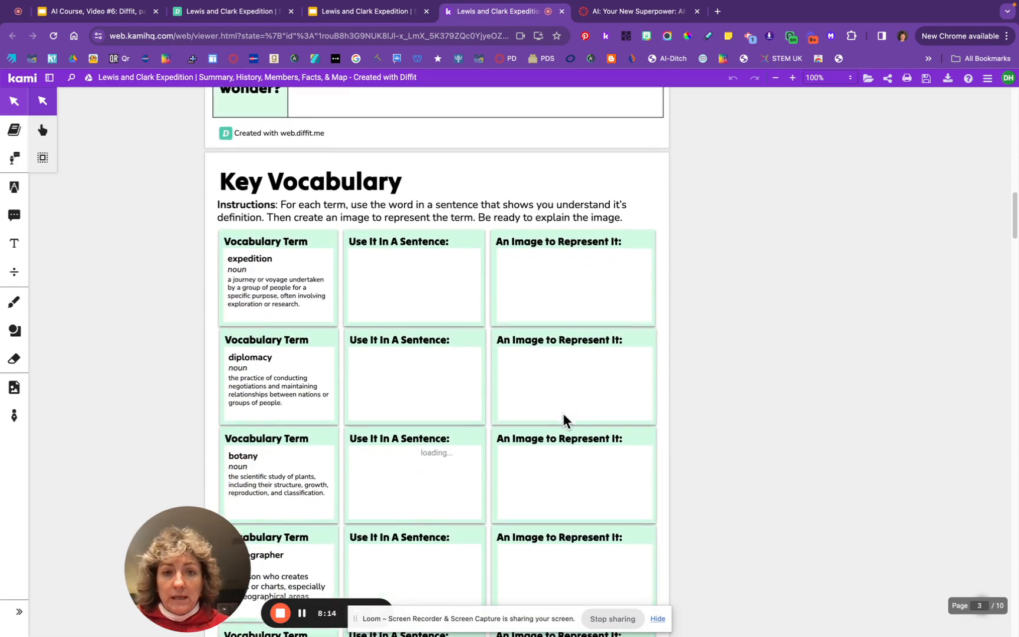
scroll(563, 418, "down", 1)
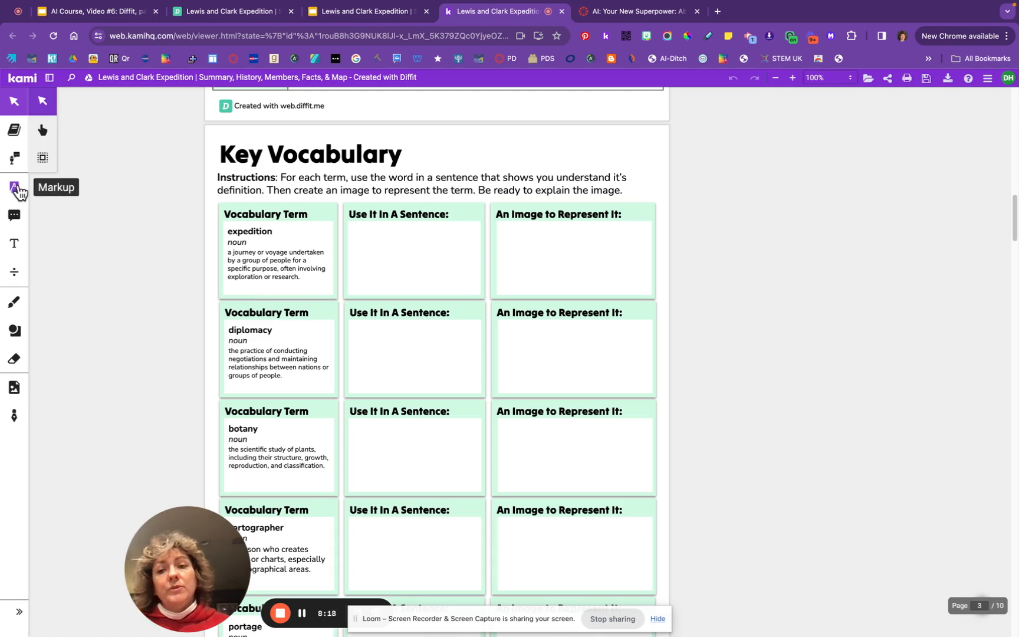
Pick Kami's Text Box tool in black, try a box in the first sentence cell, then discard it
left_click(18, 244)
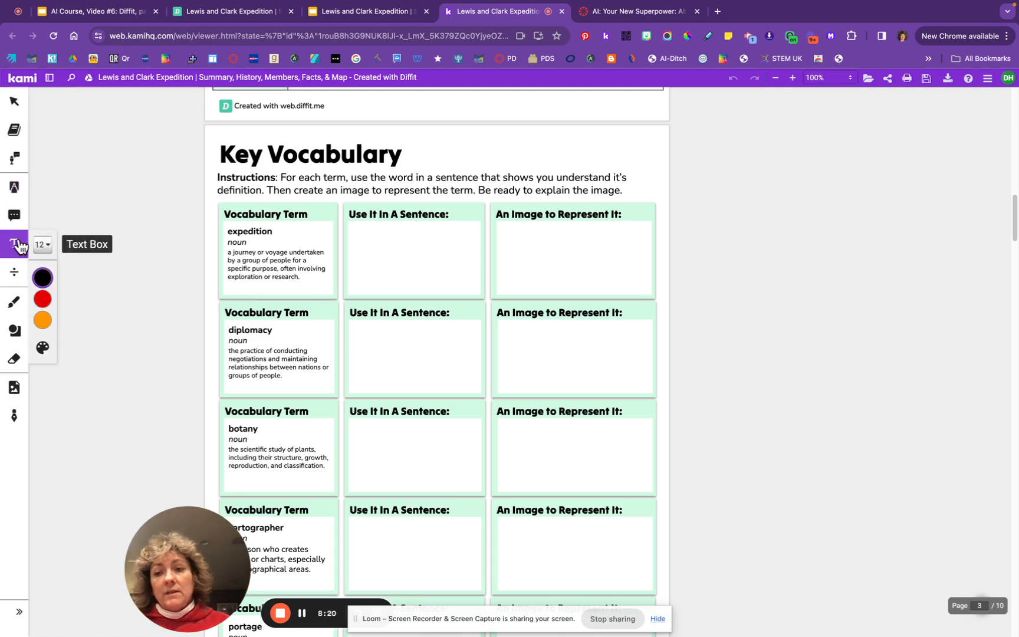
left_click(43, 277)
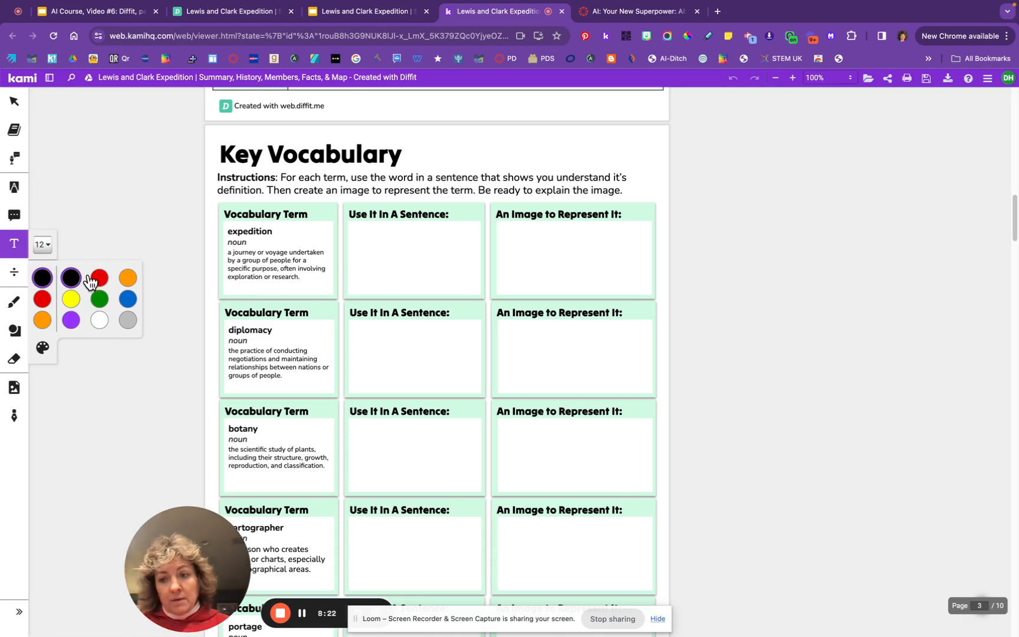
left_click(73, 277)
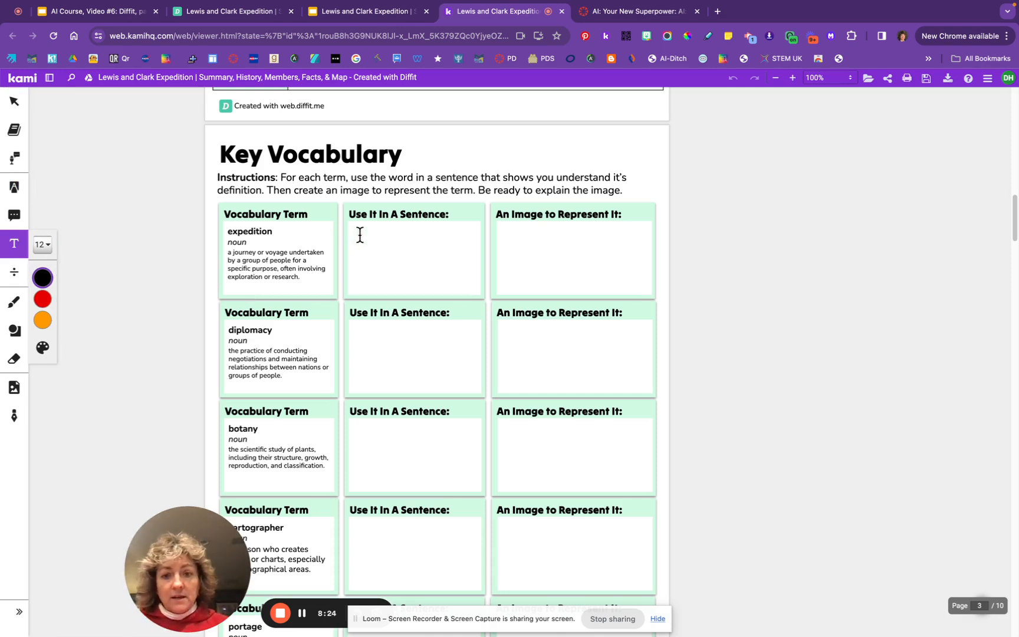
left_click(441, 267)
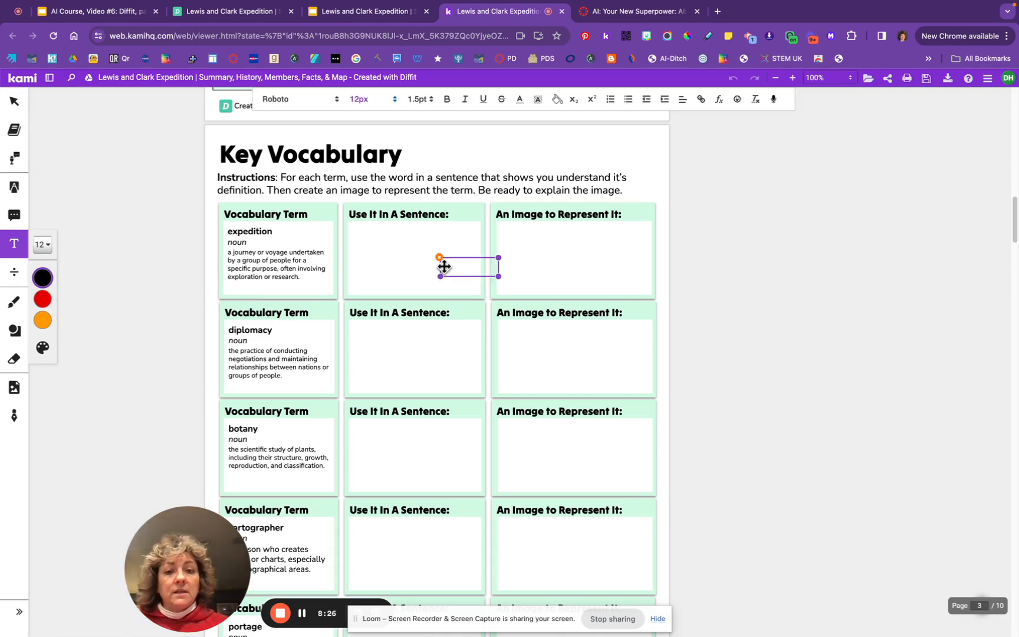
left_click_drag(444, 267, 371, 236)
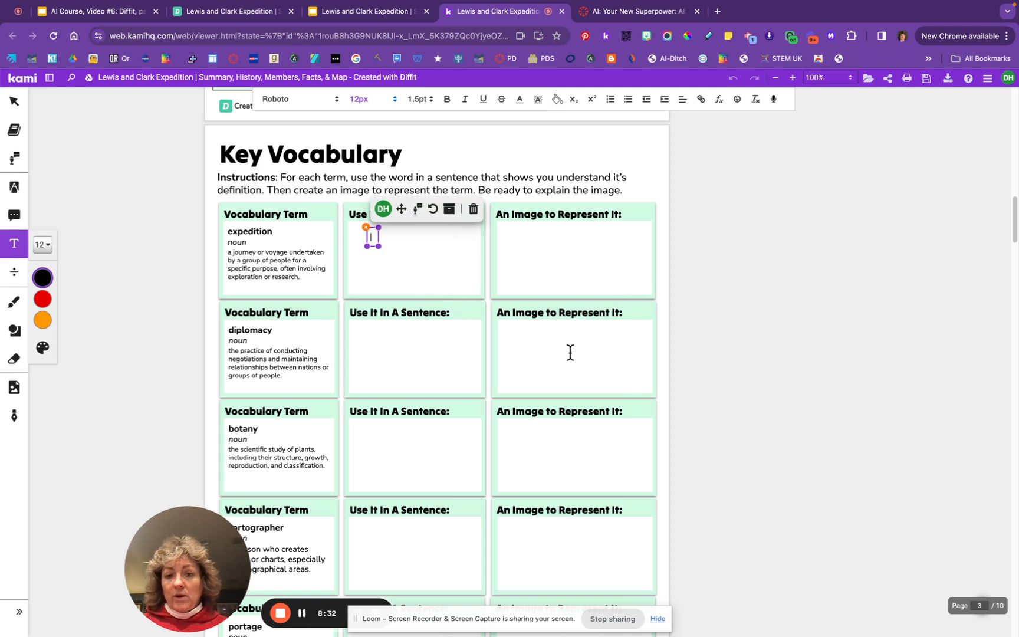
left_click(366, 228)
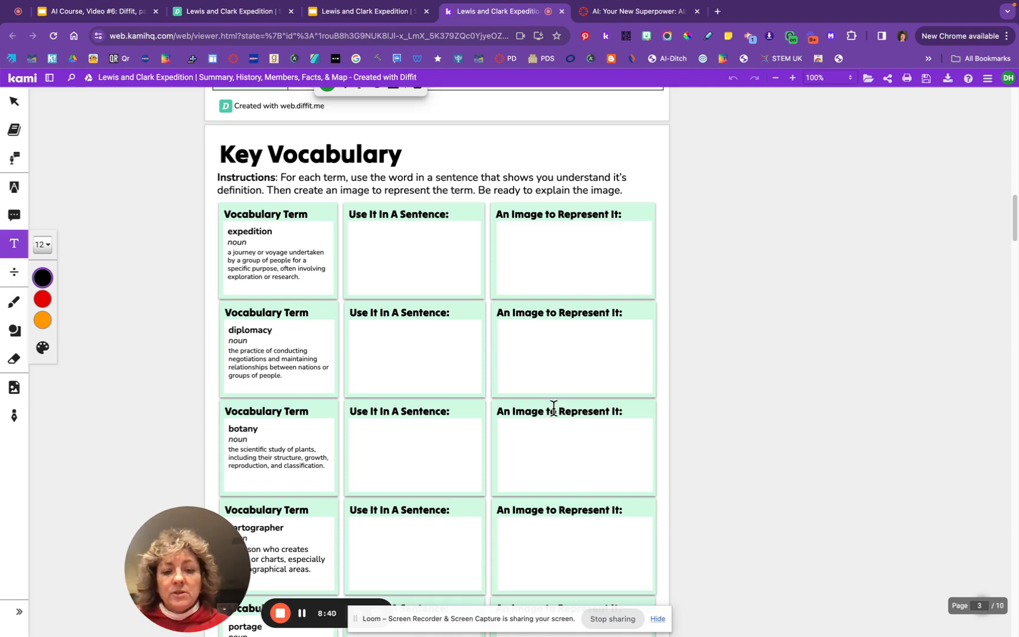
scroll(555, 431, "up", 20)
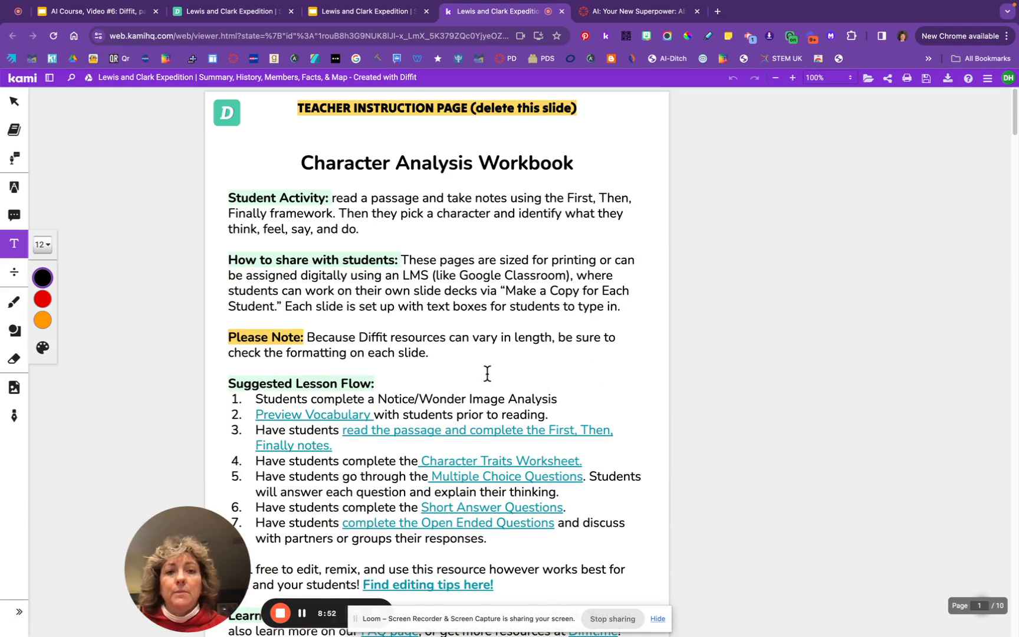
Check the Character Analysis Workbook's first slide in the original Slides deck
left_click(388, 15)
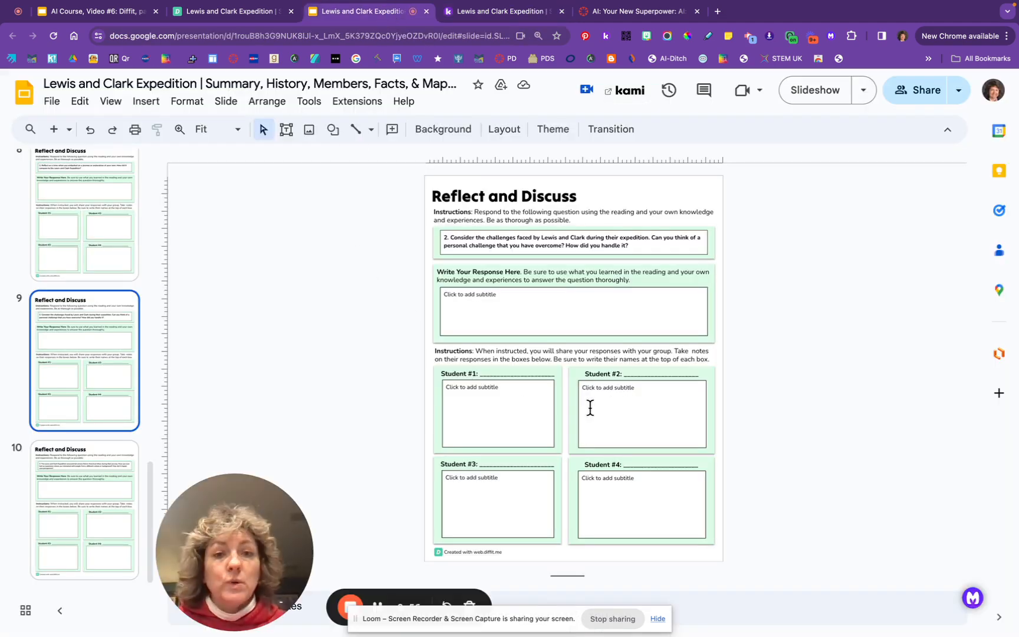
scroll(94, 285, "up", 15)
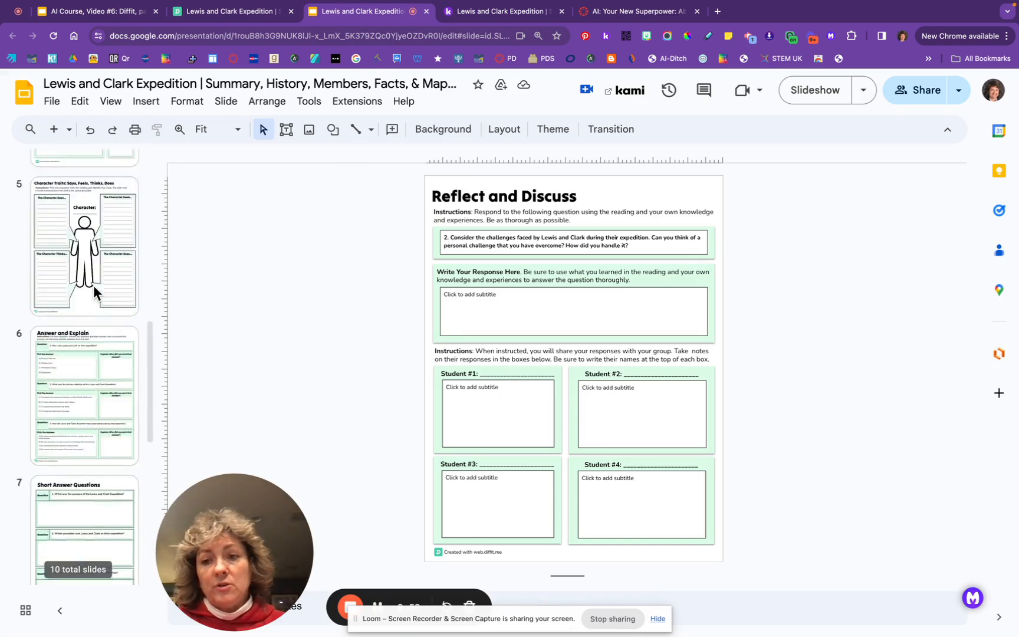
left_click(103, 258)
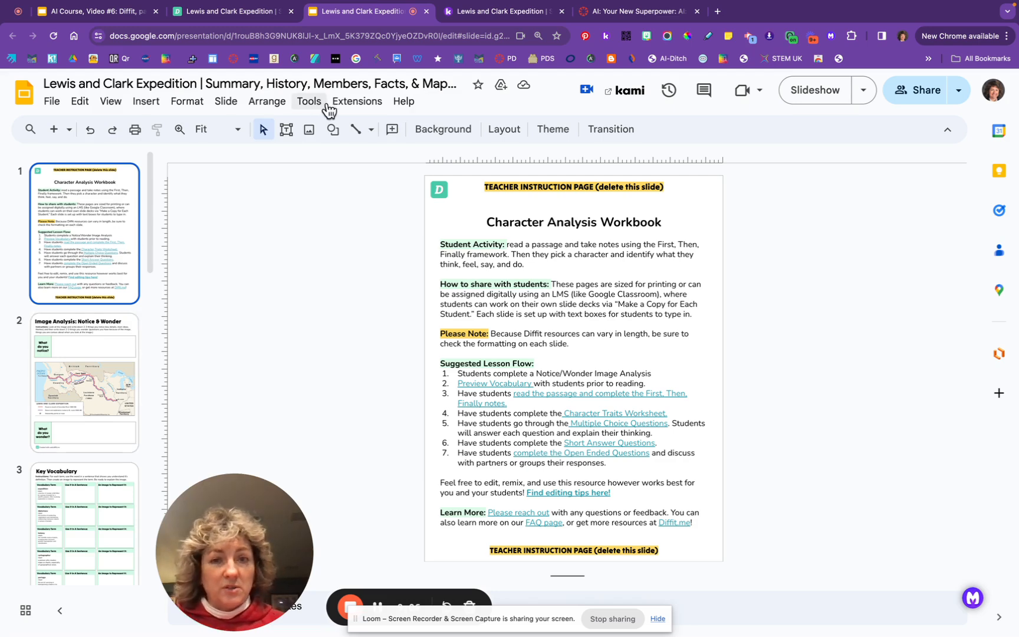
Back in Kami, bring up the Cloud Sync save options showing all changes saved
left_click(503, 14)
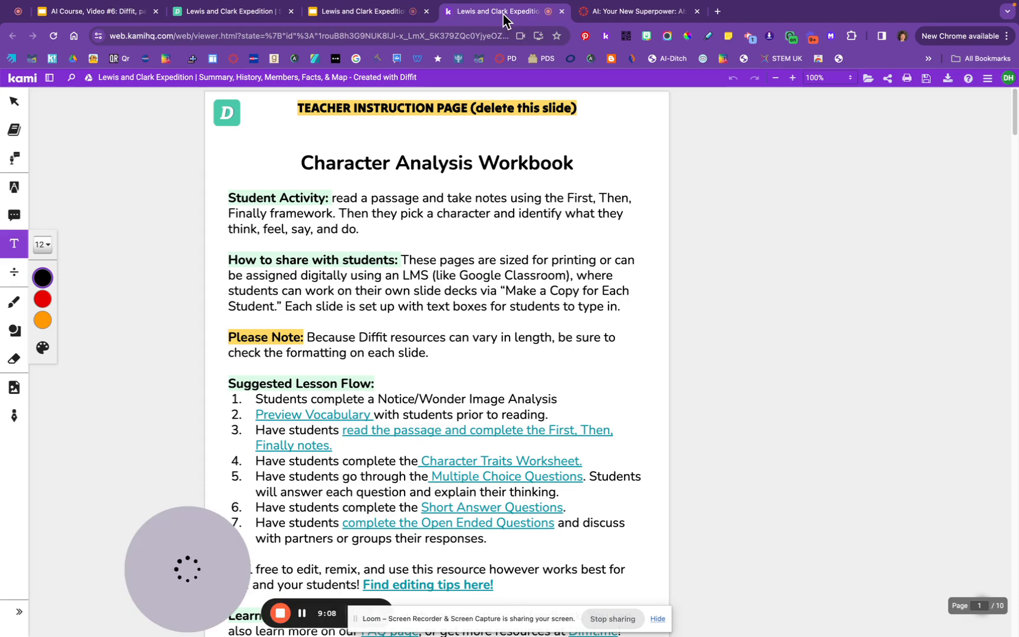
scroll(600, 394, "down", 5)
scroll(599, 394, "down", 2)
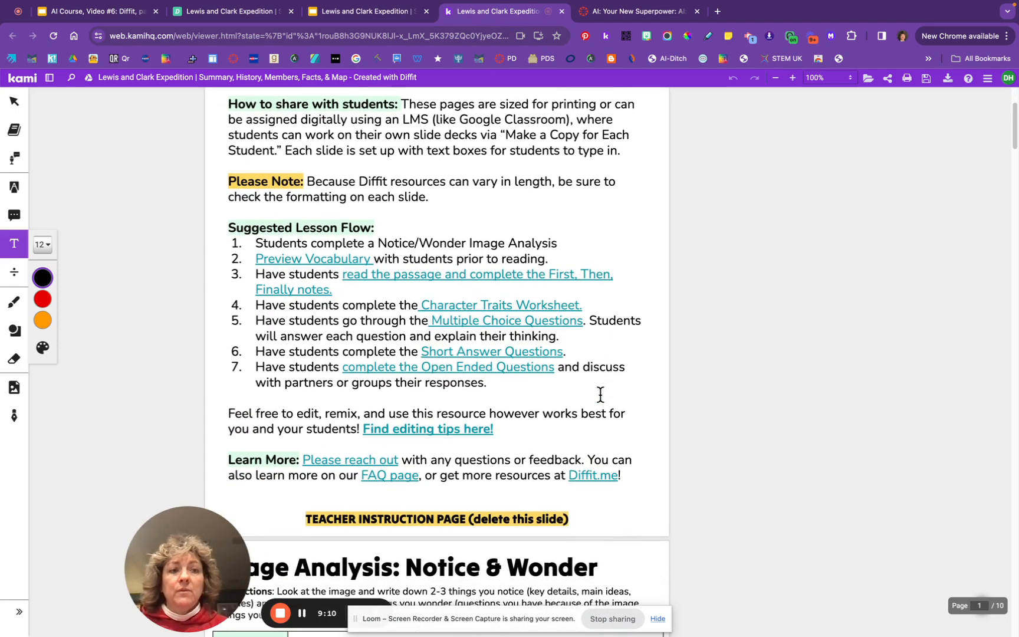
left_click(927, 79)
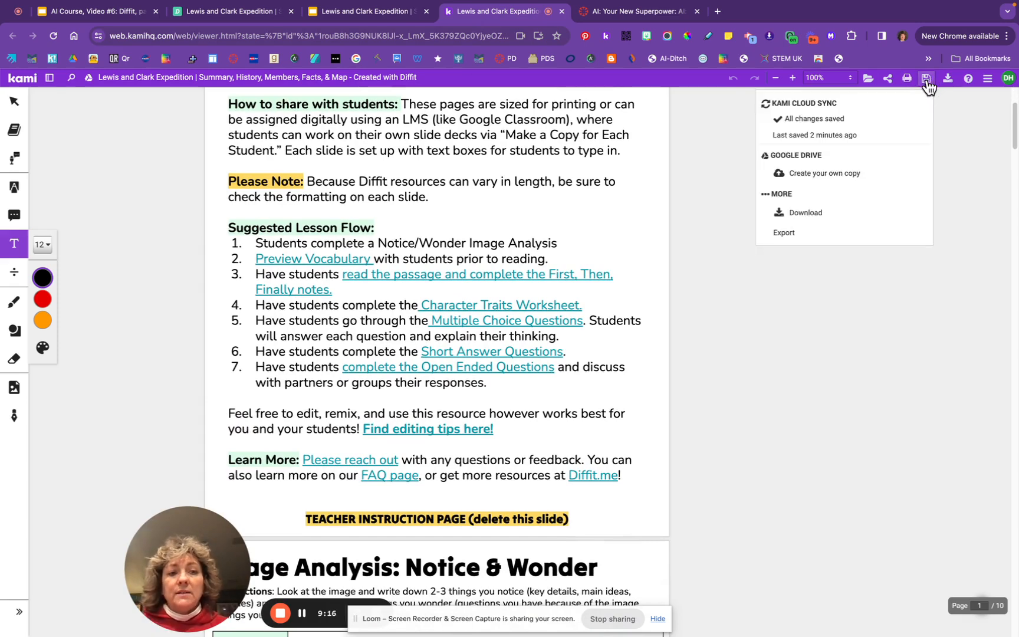
Save your own Google Drive copy of the Lewis and Clark Expedition PDF from Kami
left_click(825, 174)
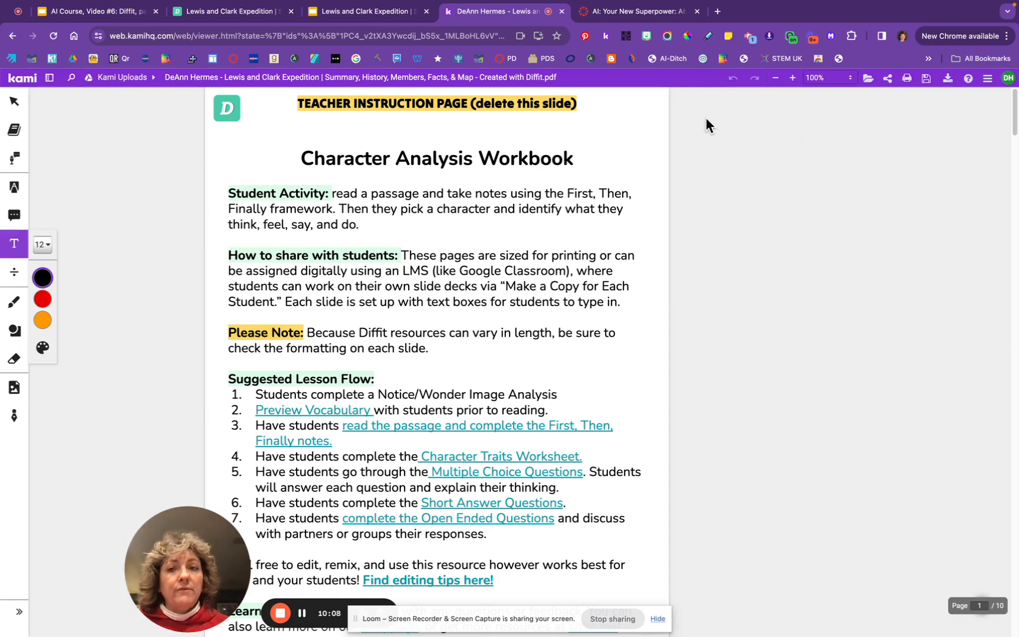
left_click(634, 15)
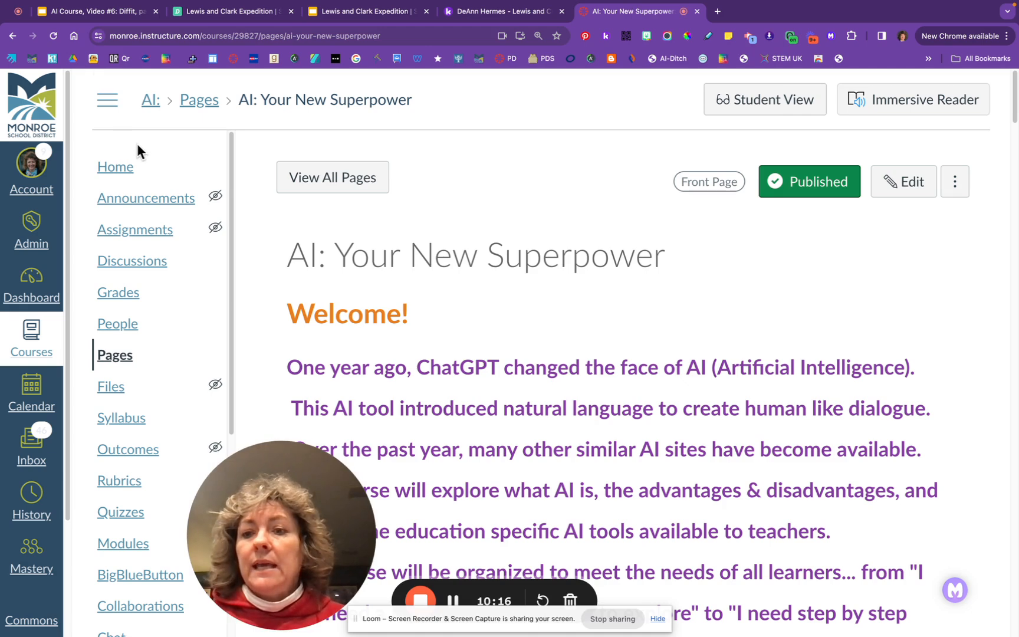
Open the AI course's empty Assignments list and start a new assignment
left_click(136, 236)
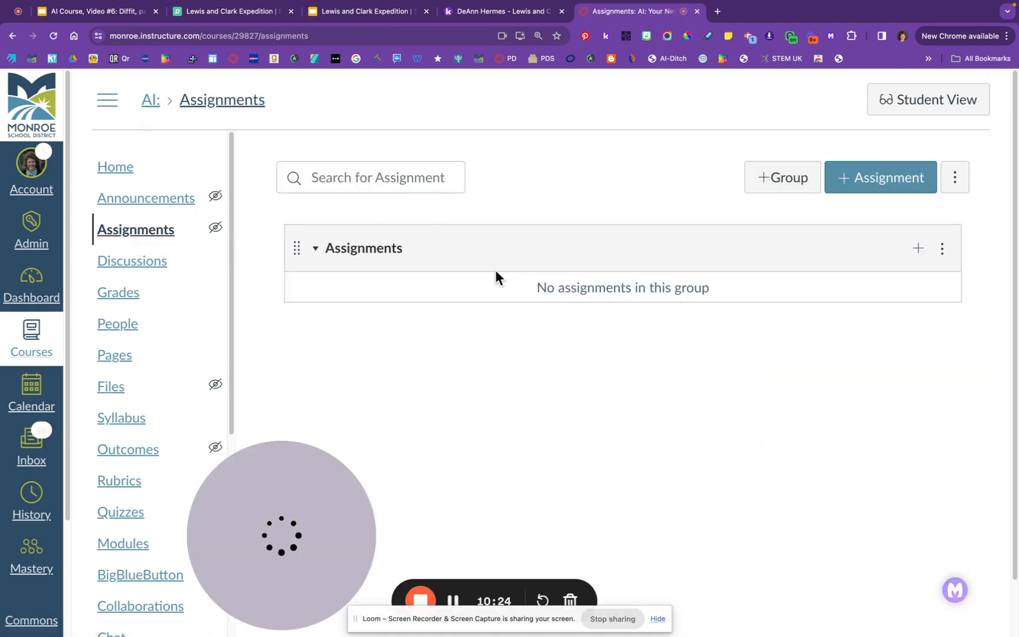
left_click(904, 184)
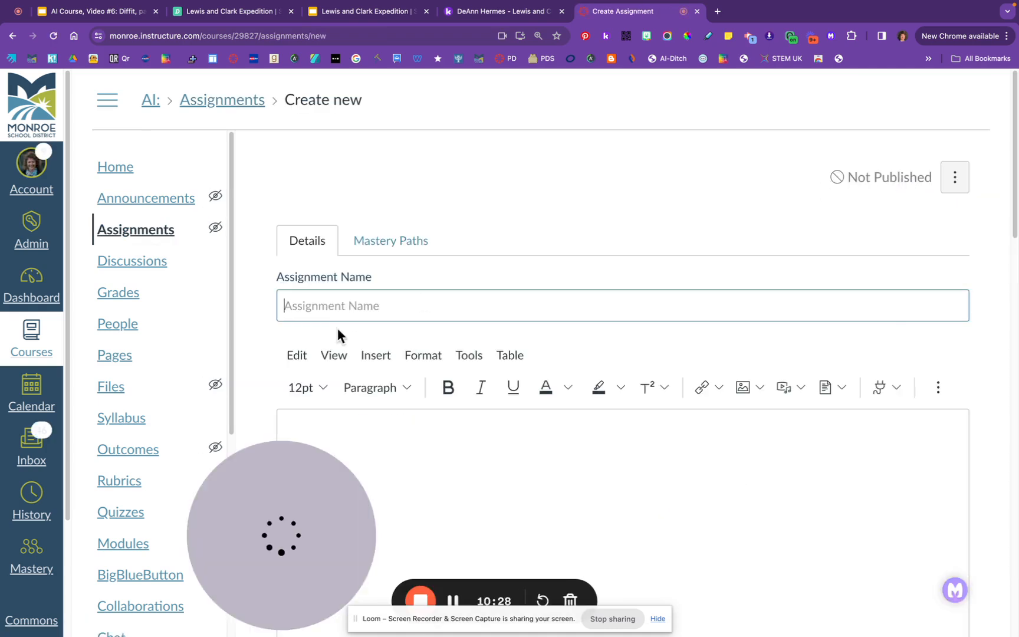
Name the assignment 'Kami Test' and set its submission type to External Tool
scroll(519, 449, "down", 3)
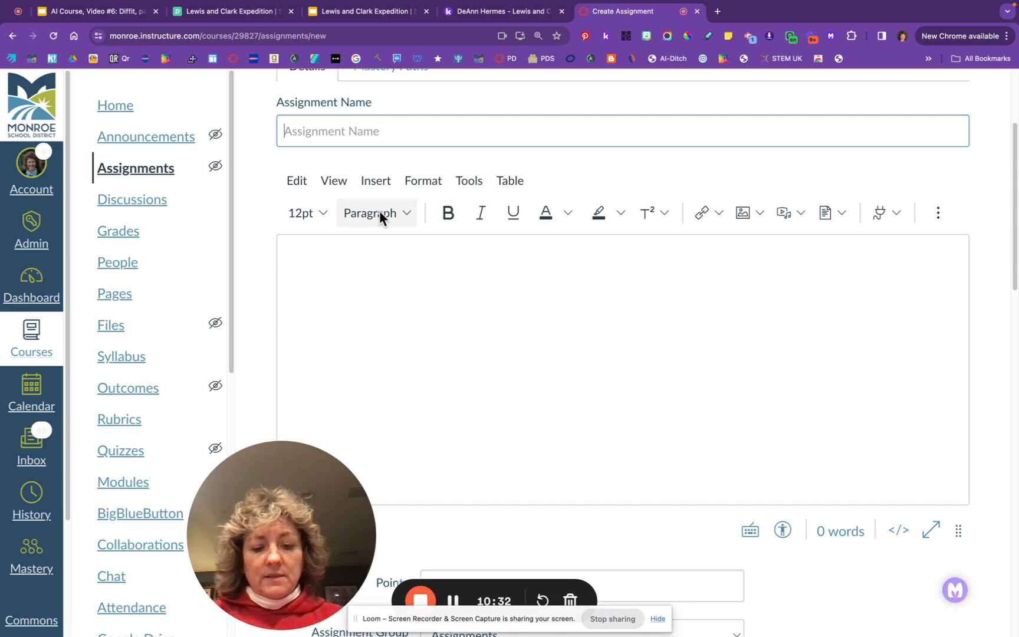
type("Kami")
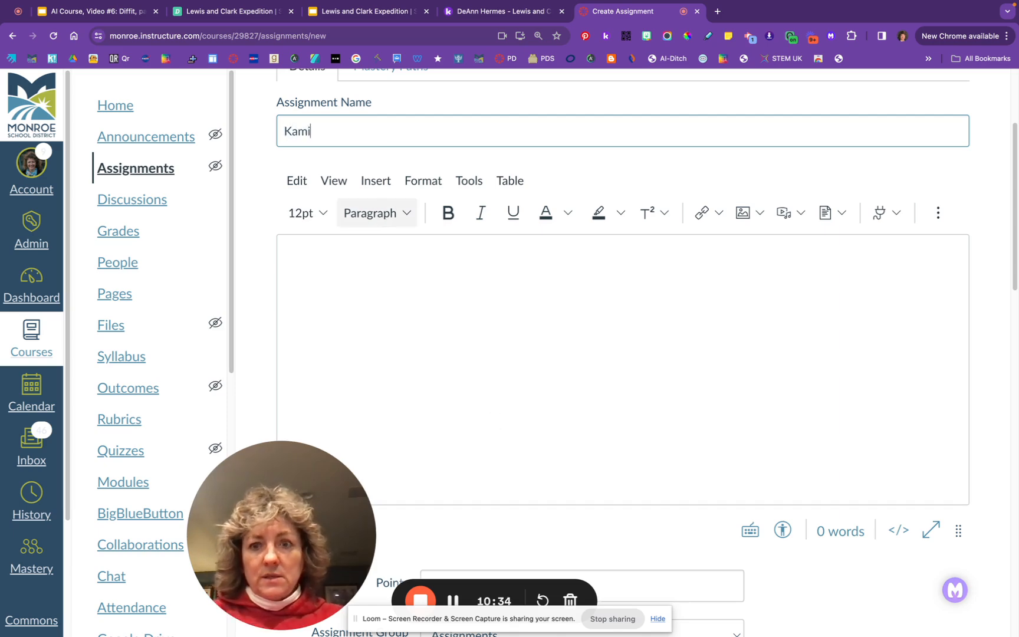
type(" Test")
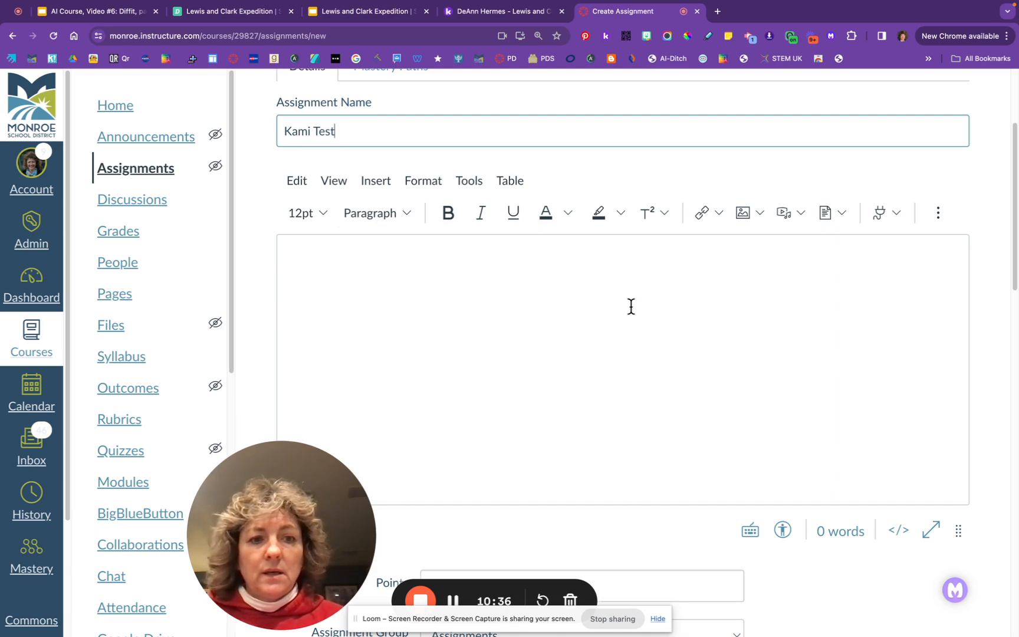
scroll(631, 306, "down", 1)
scroll(631, 306, "down", 1)
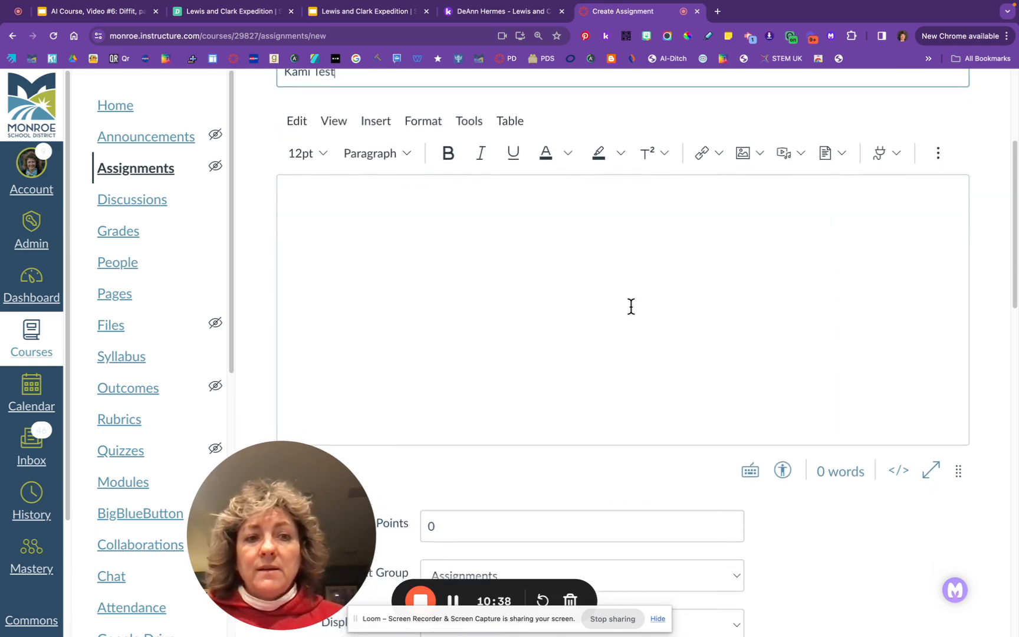
scroll(630, 306, "down", 5)
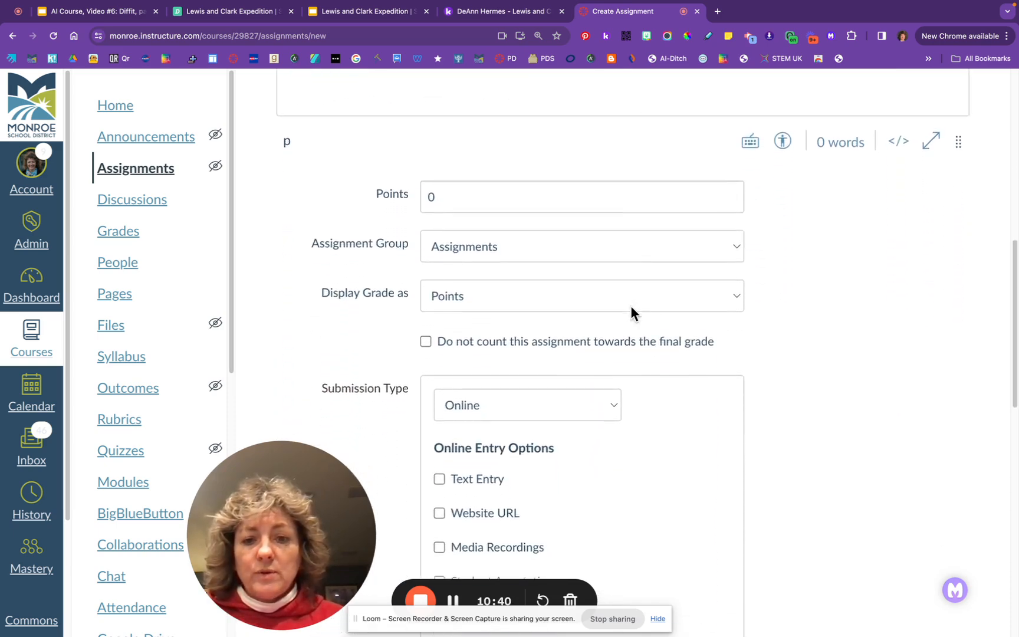
scroll(630, 306, "down", 2)
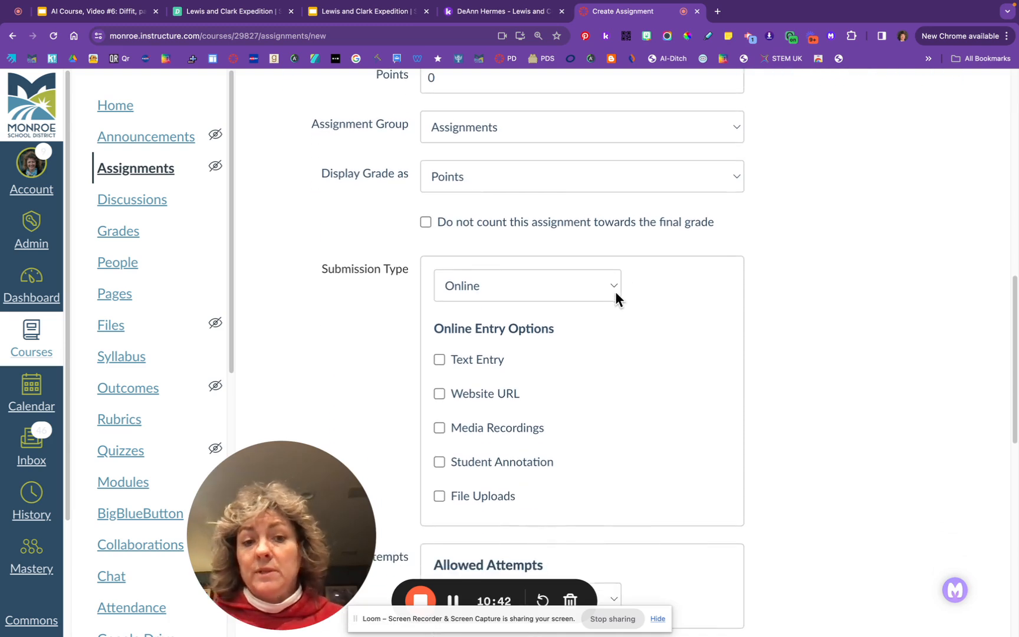
left_click(612, 284)
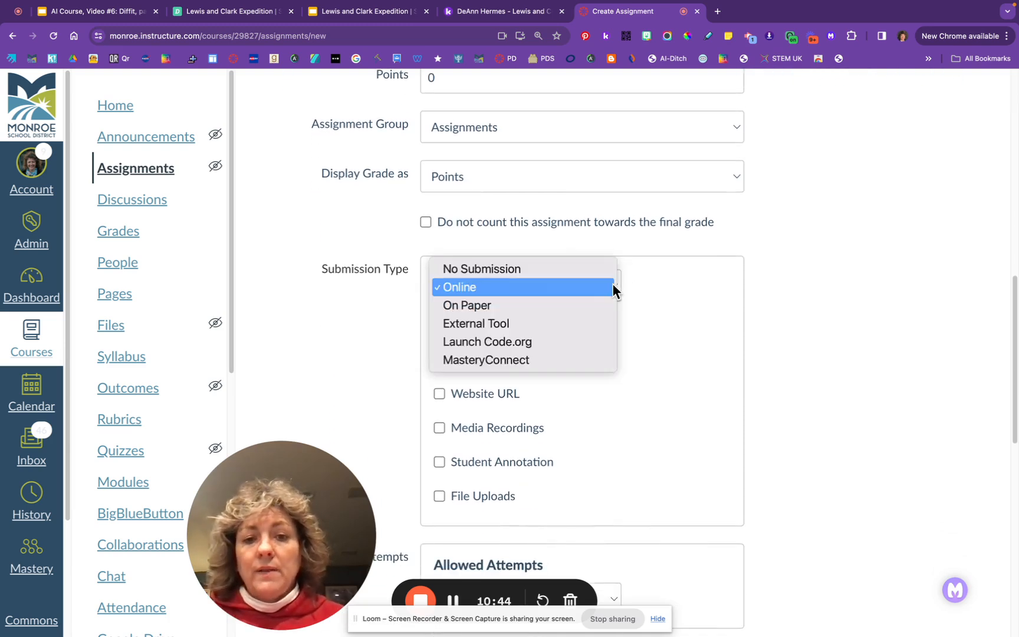
left_click(566, 322)
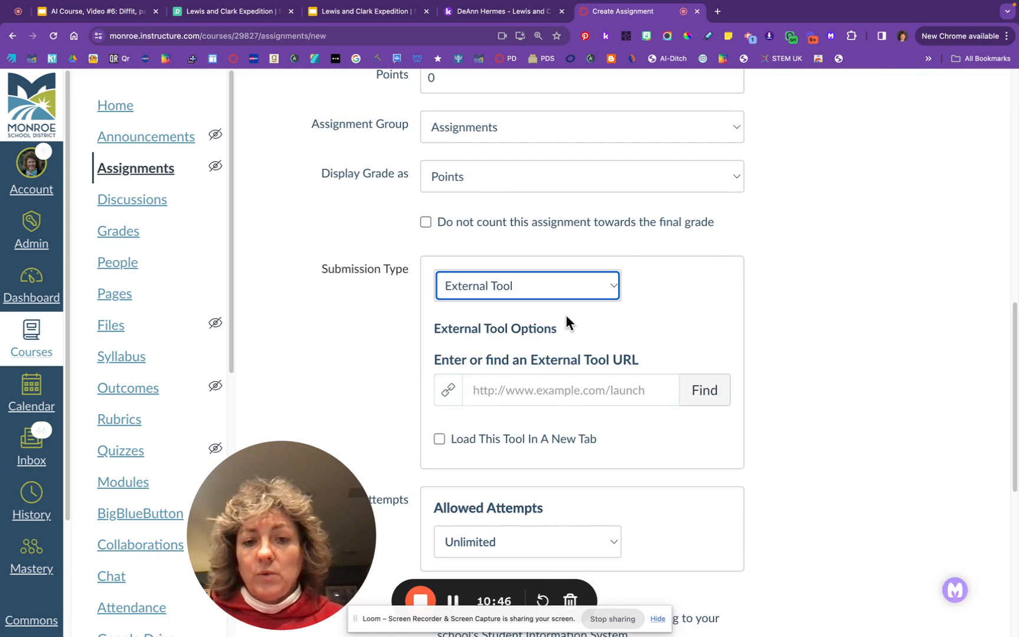
left_click(701, 393)
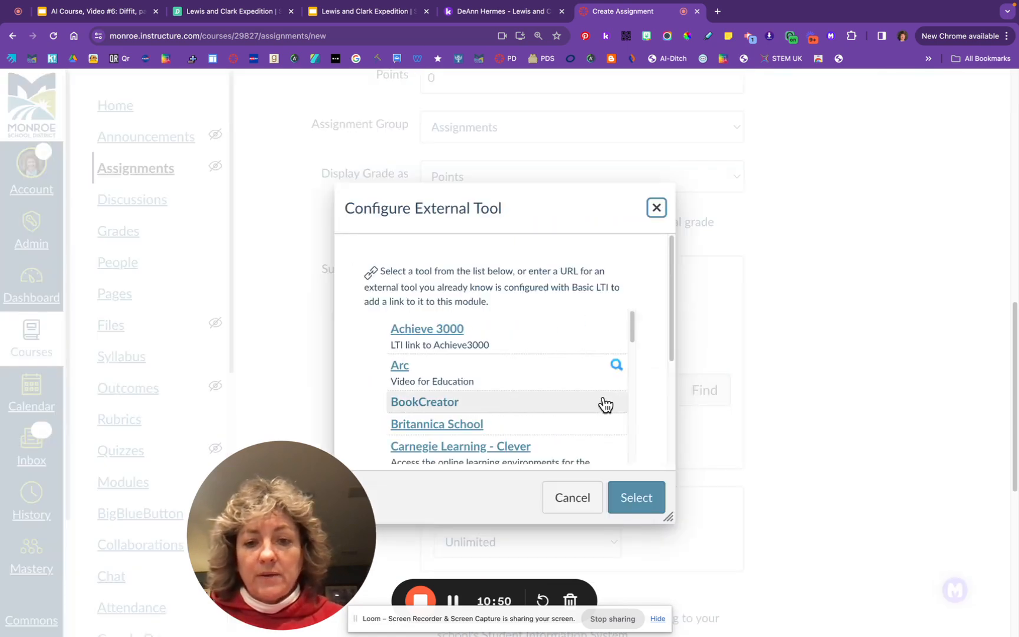
Choose Kami Assignment as the external tool and attach a file from Google Drive
scroll(603, 405, "down", 5)
scroll(605, 404, "down", 5)
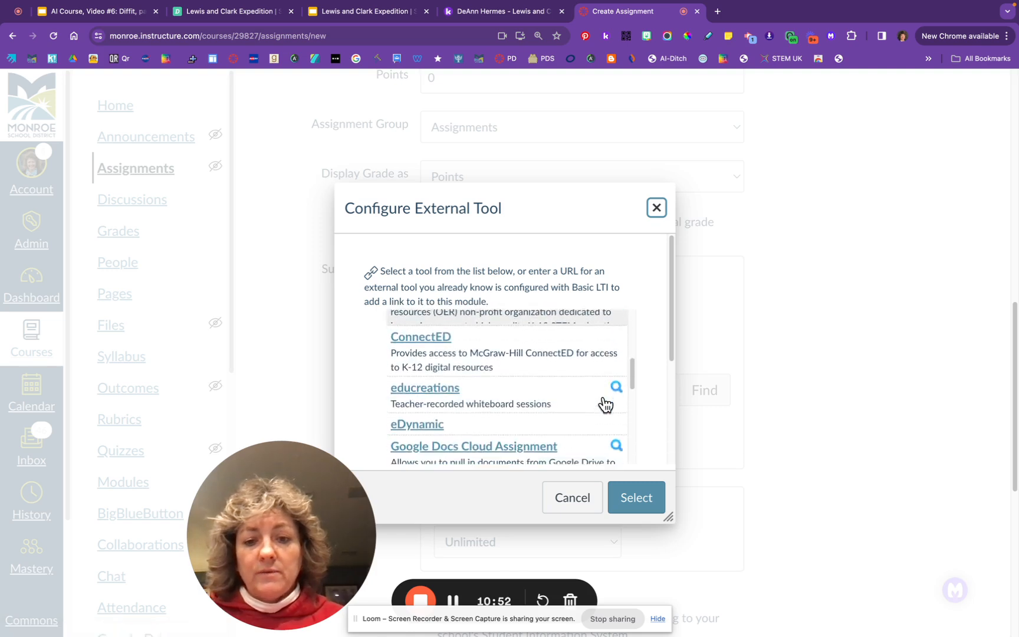
scroll(606, 404, "down", 4)
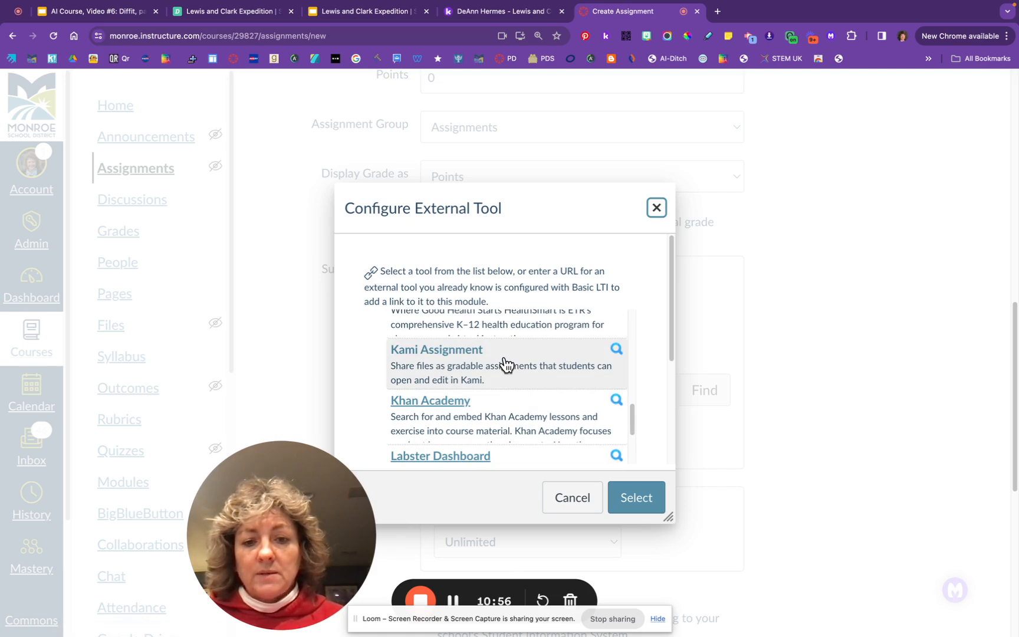
left_click(505, 362)
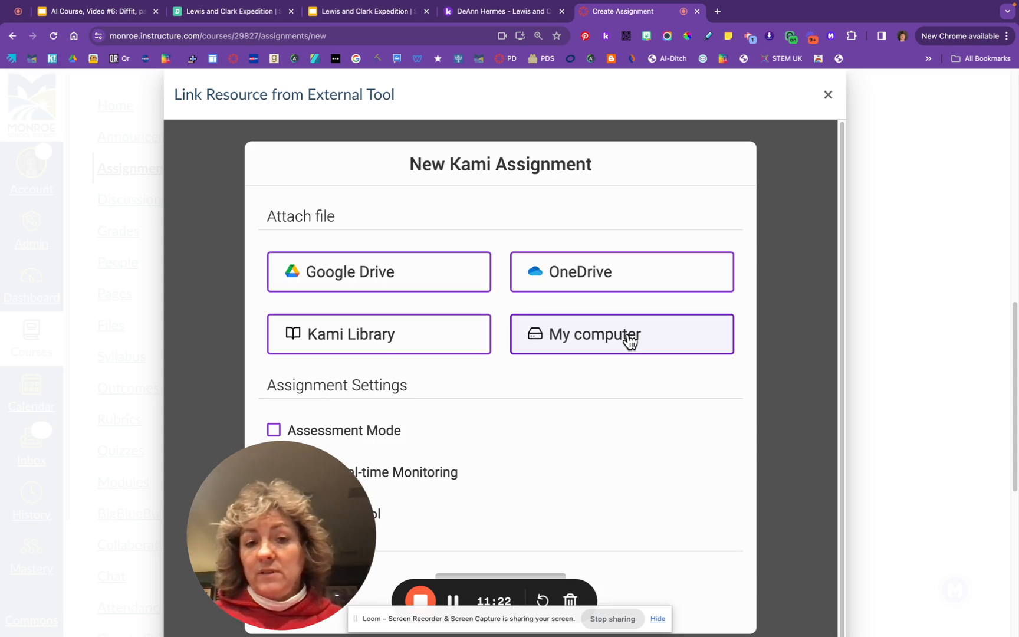
left_click(403, 278)
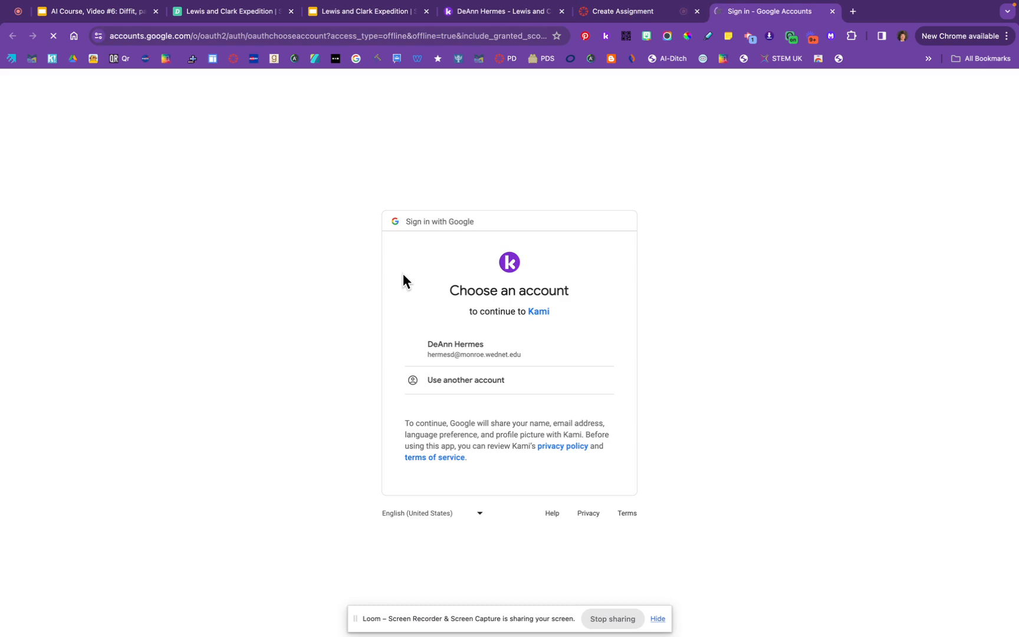
Sign in to Kami with the school Google account and allow Drive and Classroom access
left_click(451, 348)
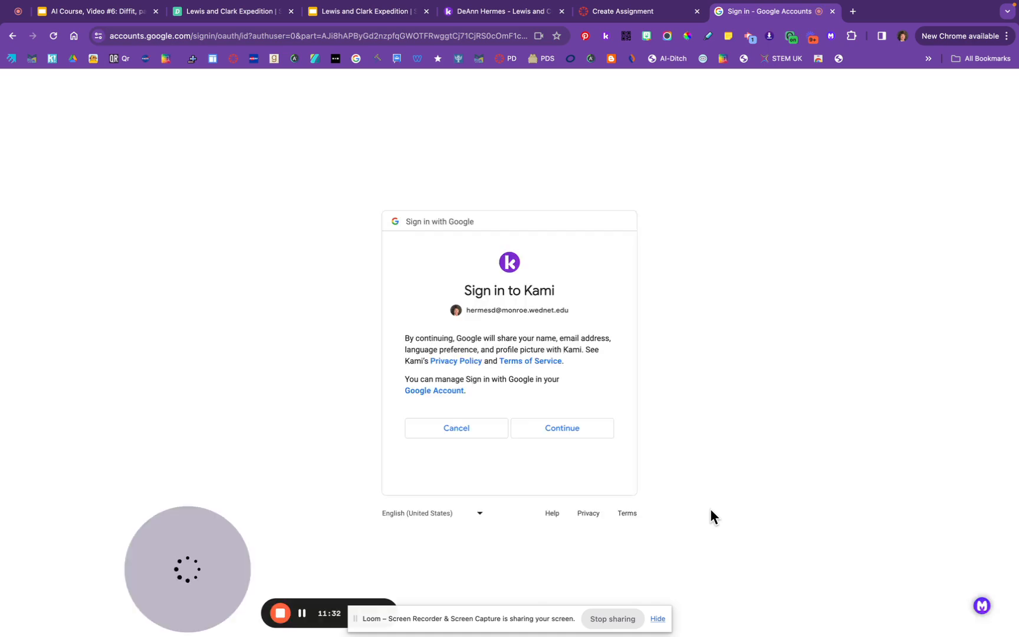
left_click(585, 437)
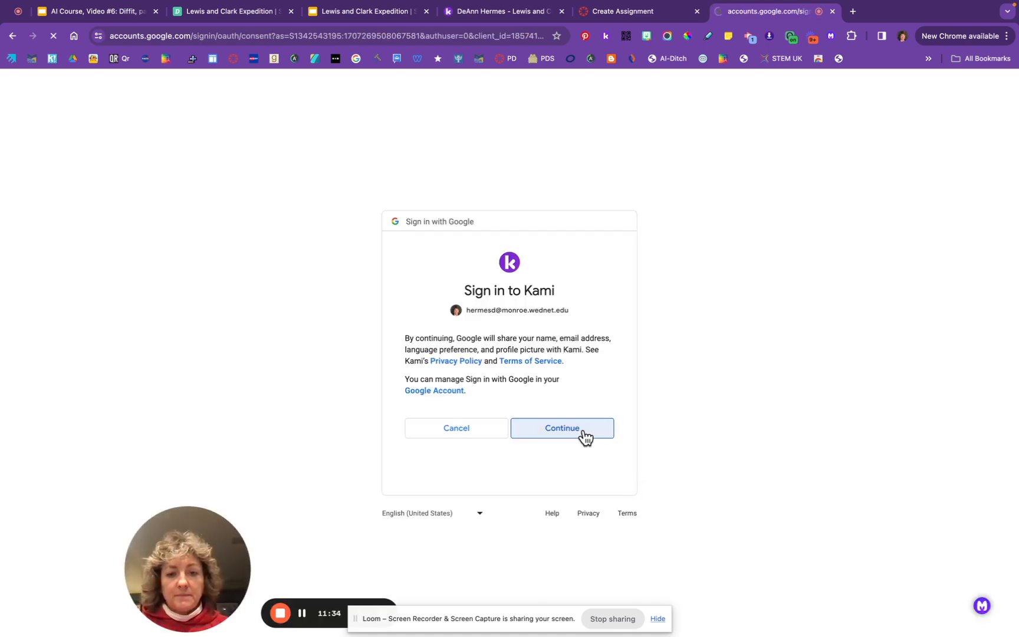
scroll(586, 437, "down", 5)
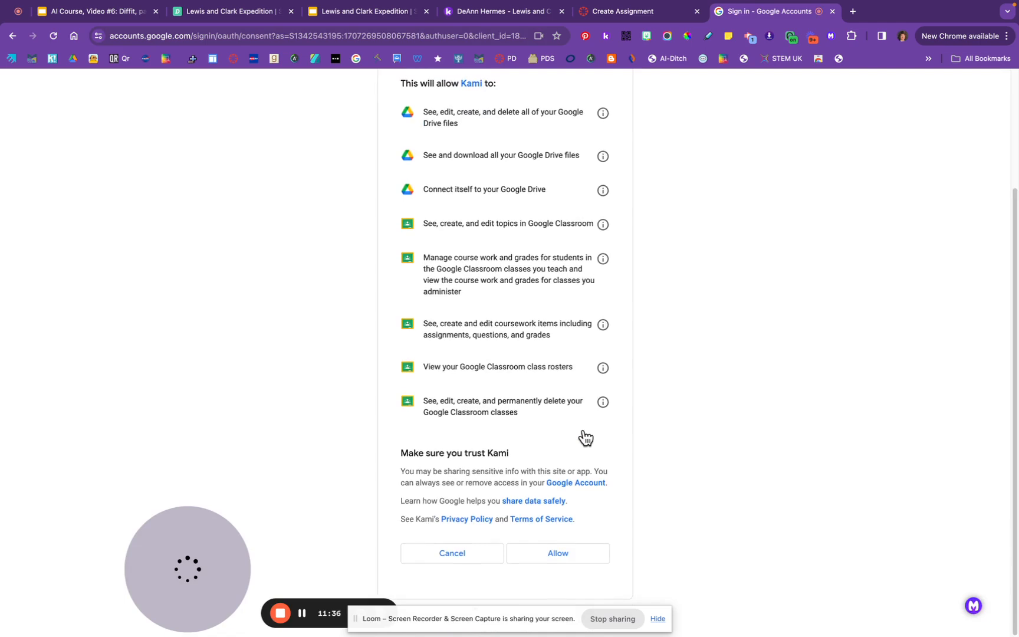
left_click(563, 553)
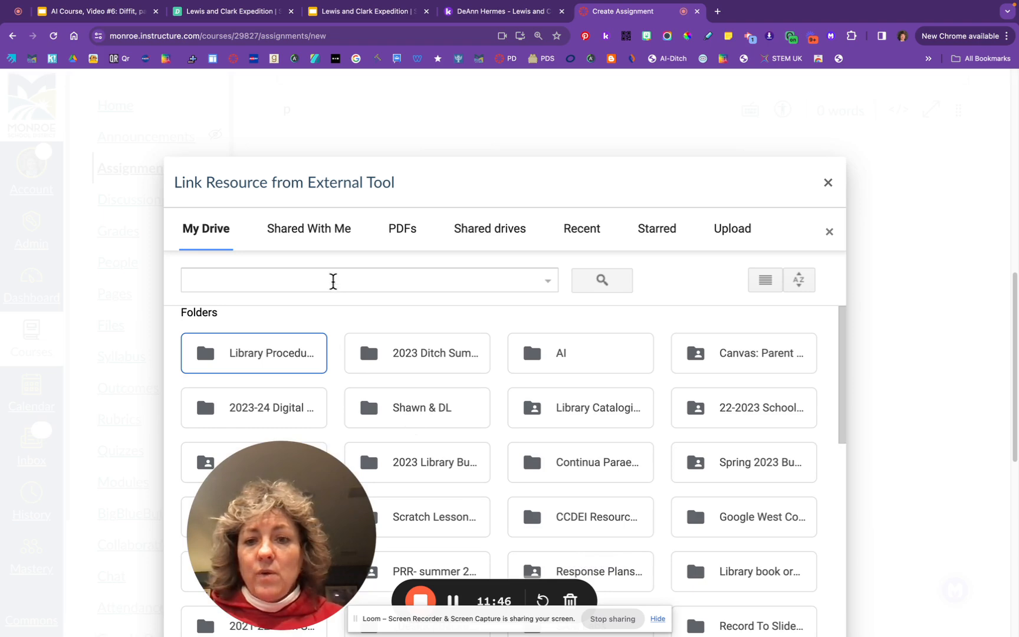
Search Drive for 'kami' and attach the Lewis and Clark Expedition PDF from Kami Uploads
left_click(333, 281)
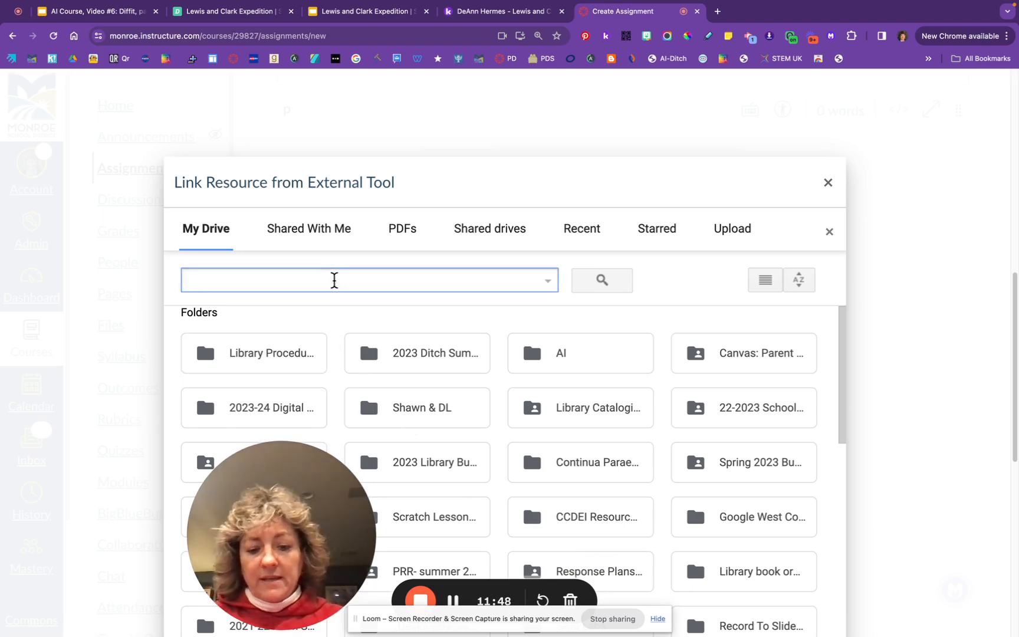
type("kami")
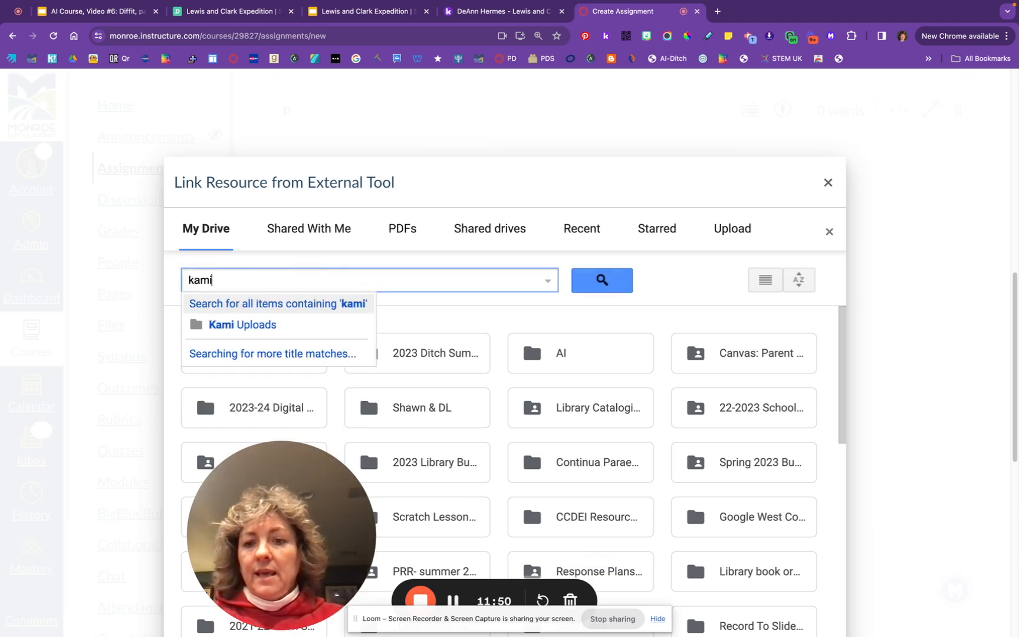
left_click(285, 326)
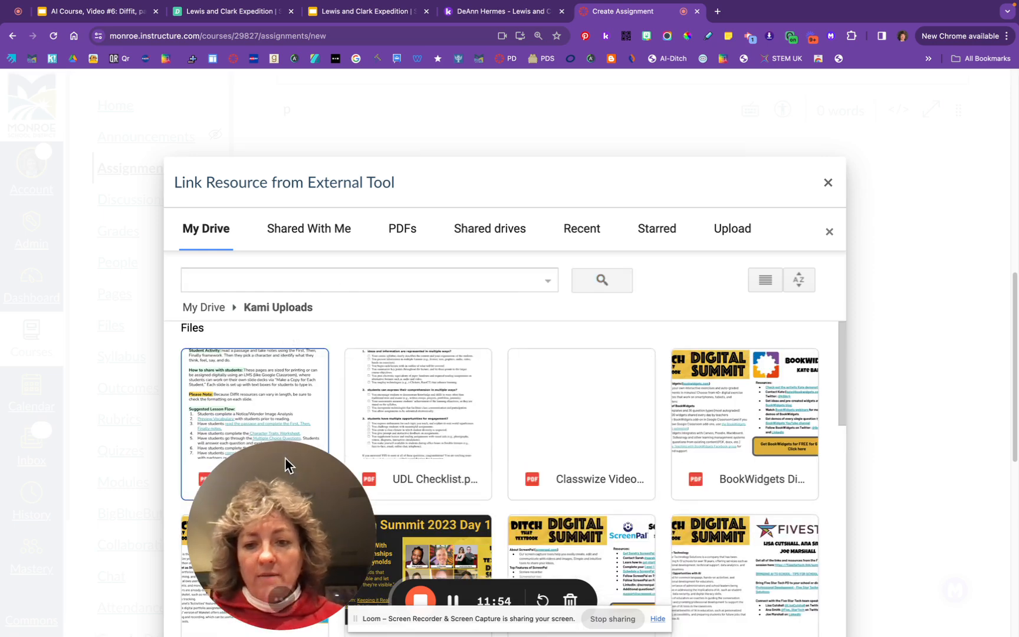
left_click_drag(222, 467, 101, 511)
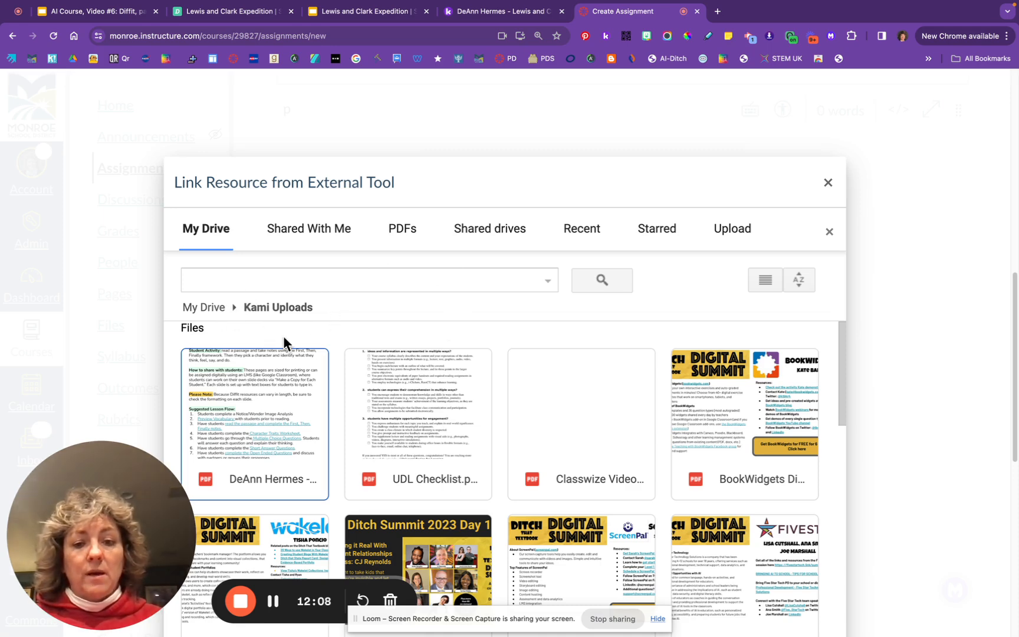
left_click(269, 423)
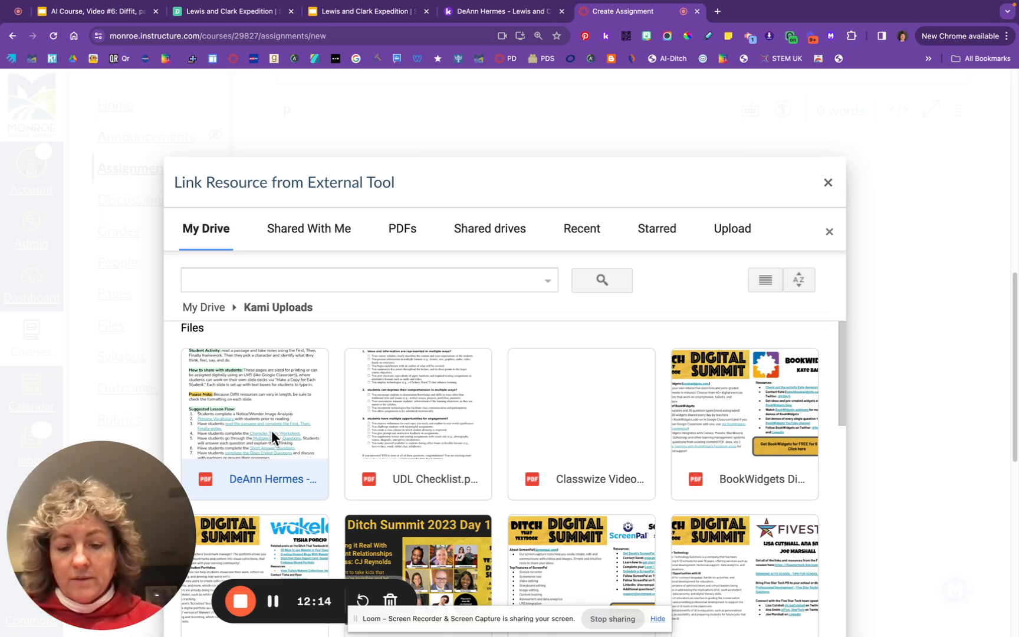
double_click(271, 437)
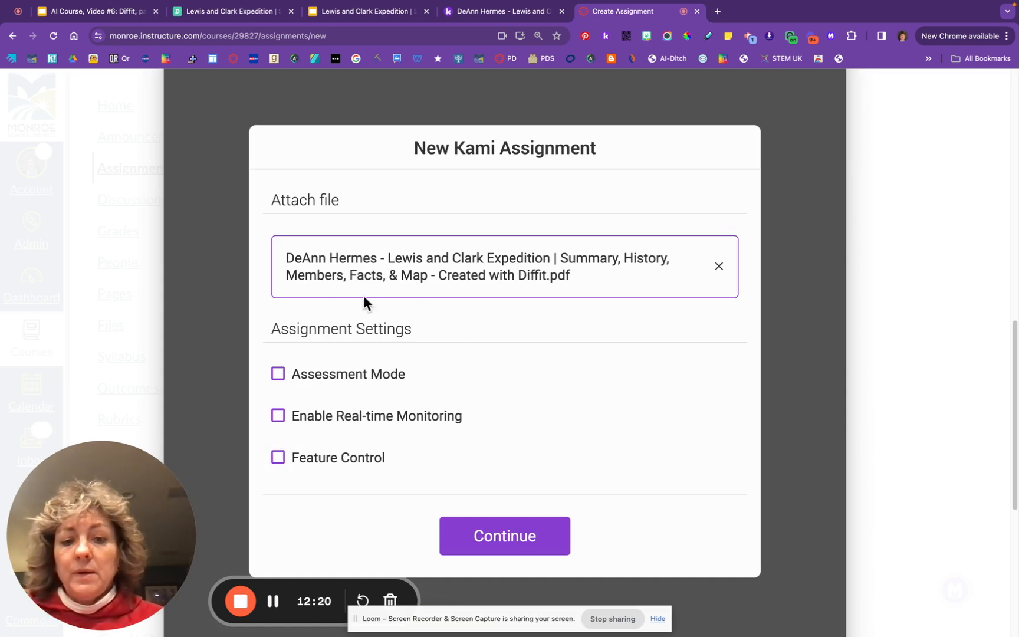
Confirm the New Kami Assignment with the attached Lewis and Clark PDF
scroll(531, 433, "down", 2)
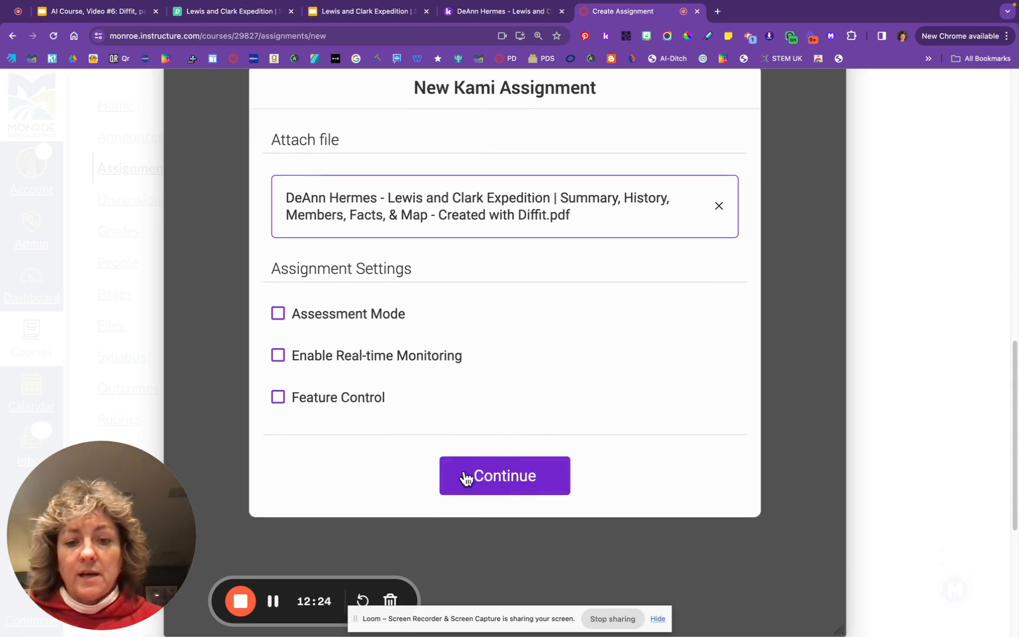
left_click(506, 480)
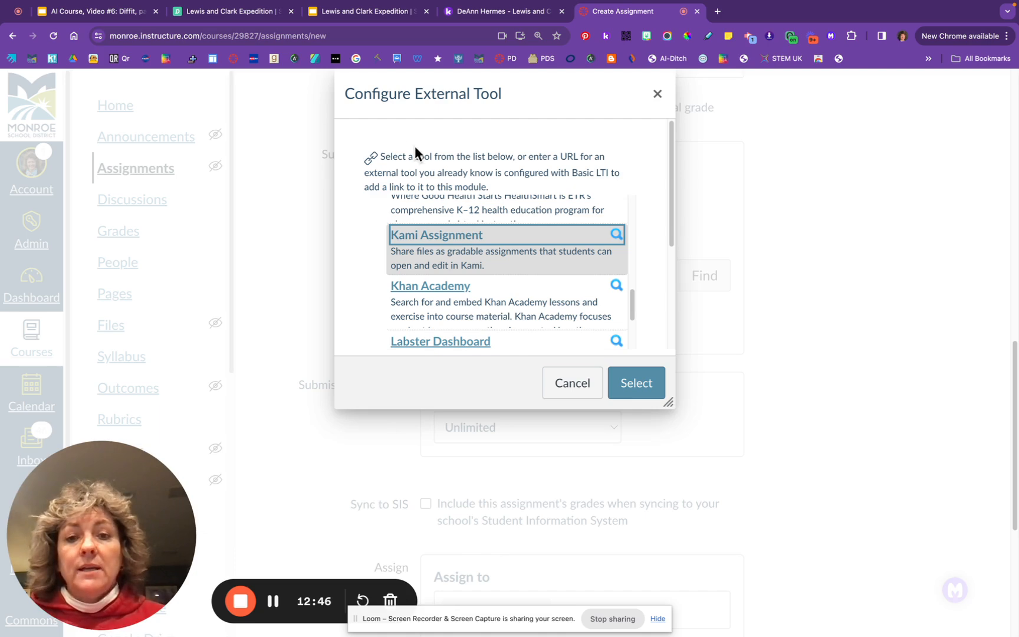
Confirm Kami Assignment as the linked external tool for Kami Test
left_click(637, 384)
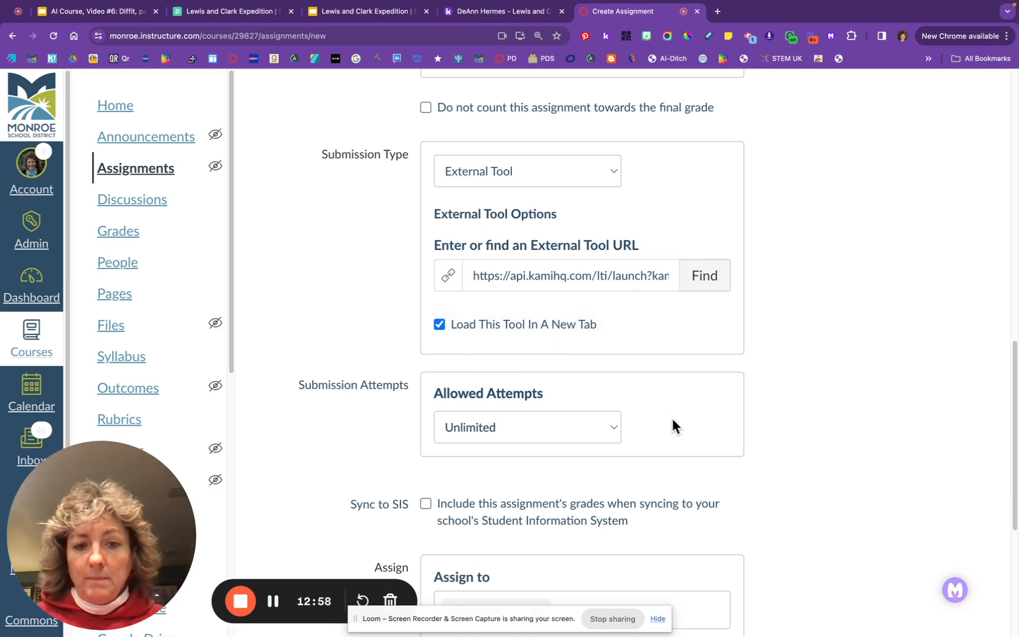
scroll(672, 419, "down", 2)
scroll(672, 426, "down", 3)
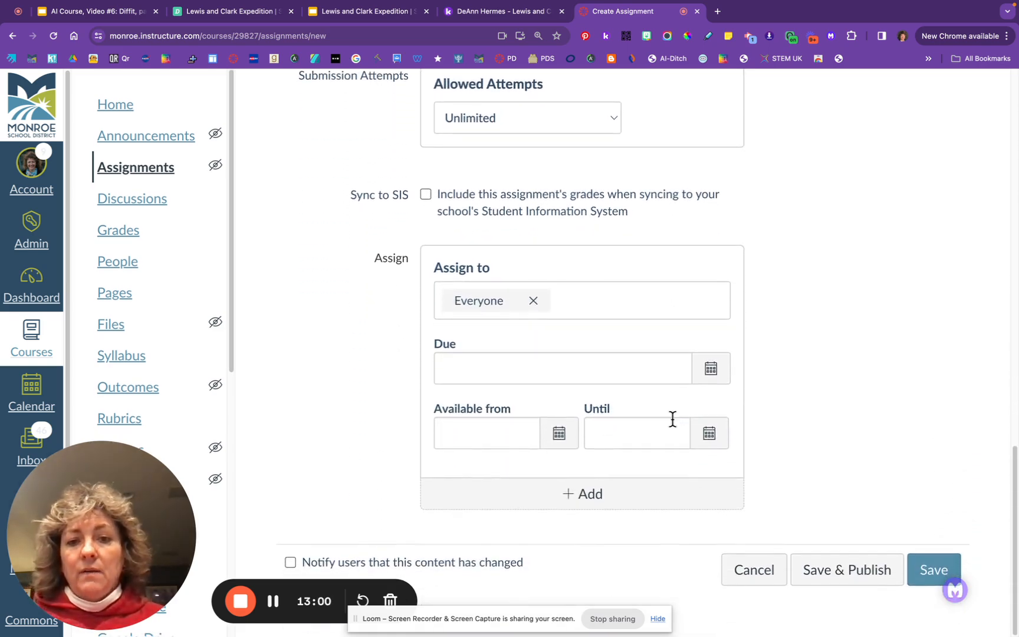
Review the Assign to options, leaving Kami Test assigned to Everyone
left_click(584, 299)
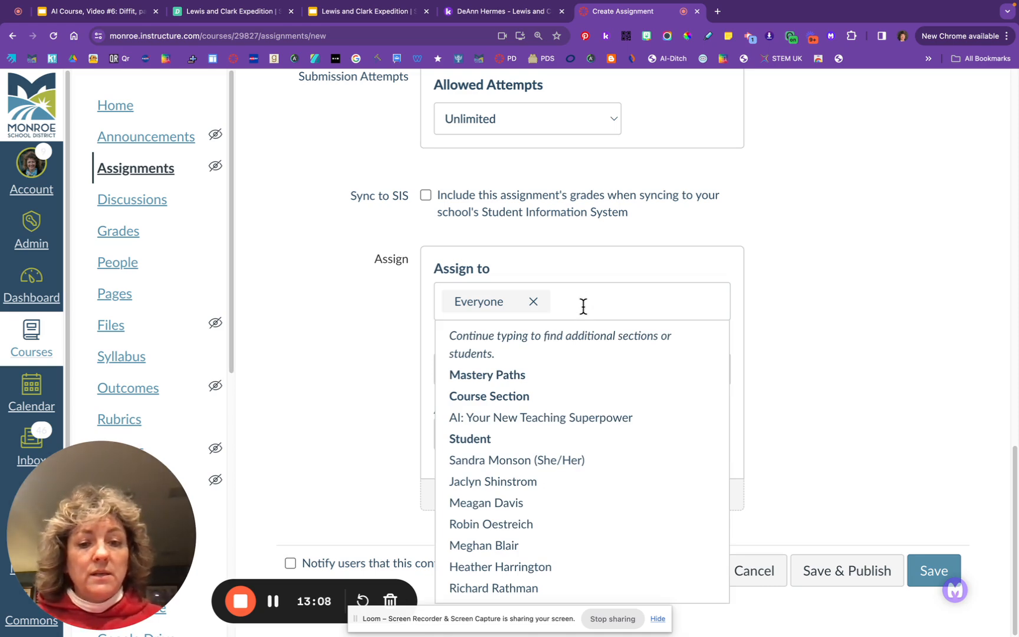
scroll(584, 299, "up", 5)
scroll(582, 303, "down", 3)
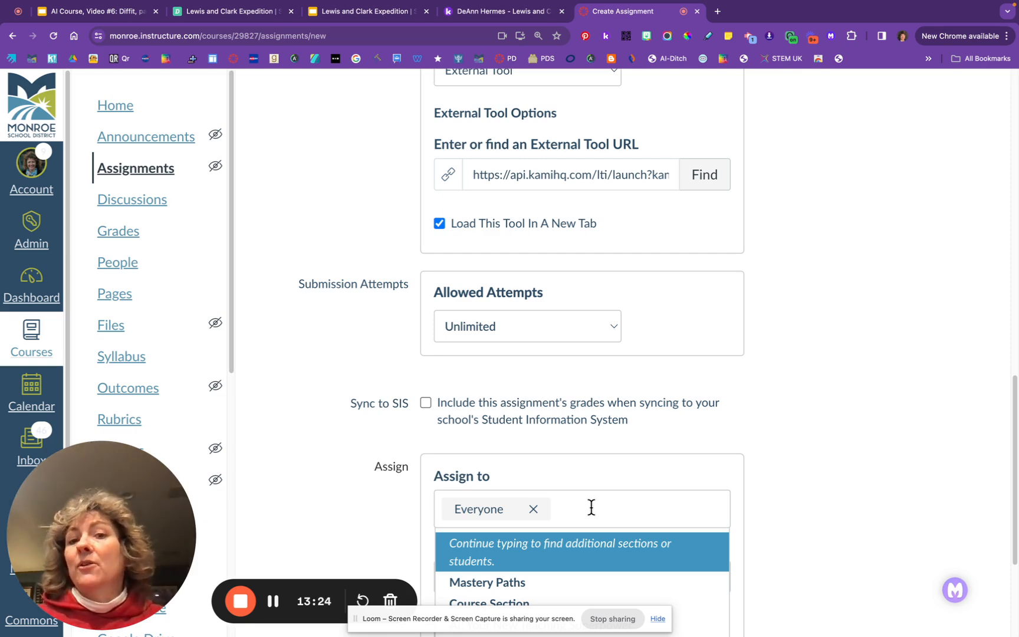
left_click(739, 467)
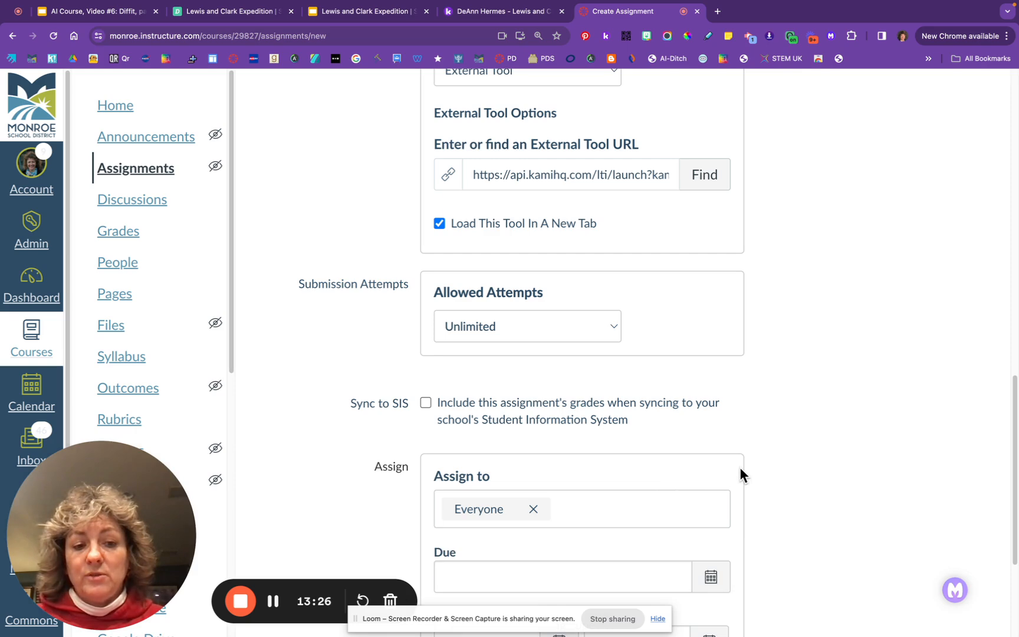
scroll(737, 482, "down", 4)
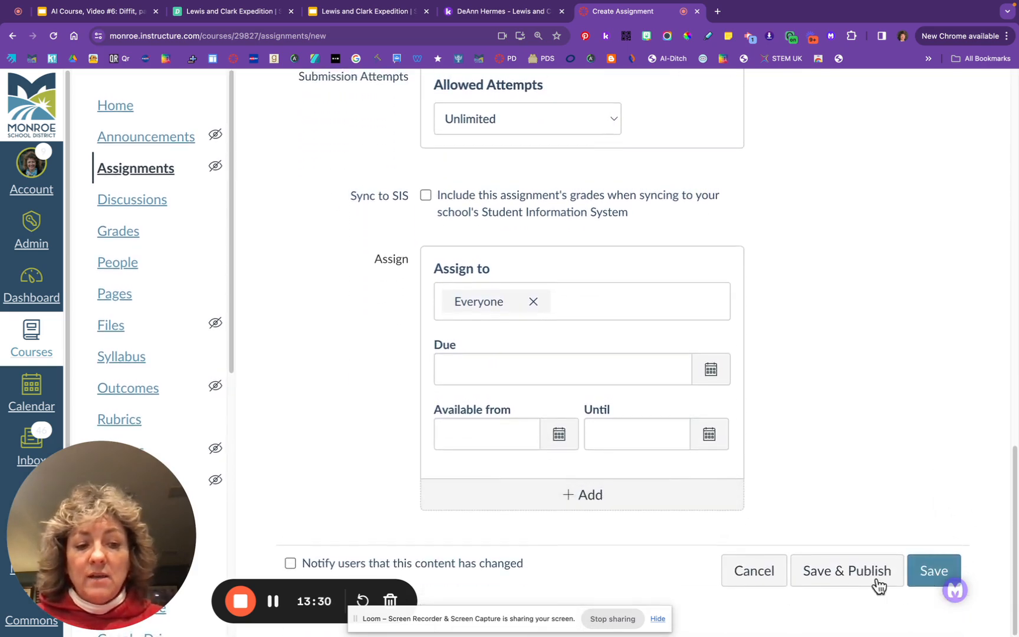
scroll(860, 412, "up", 10)
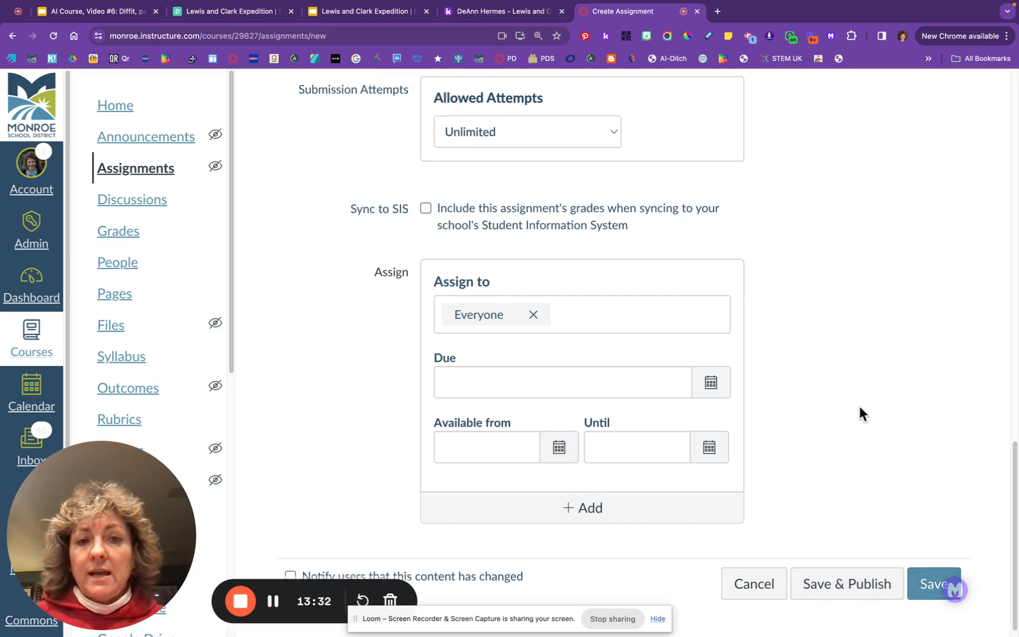
scroll(860, 405, "up", 10)
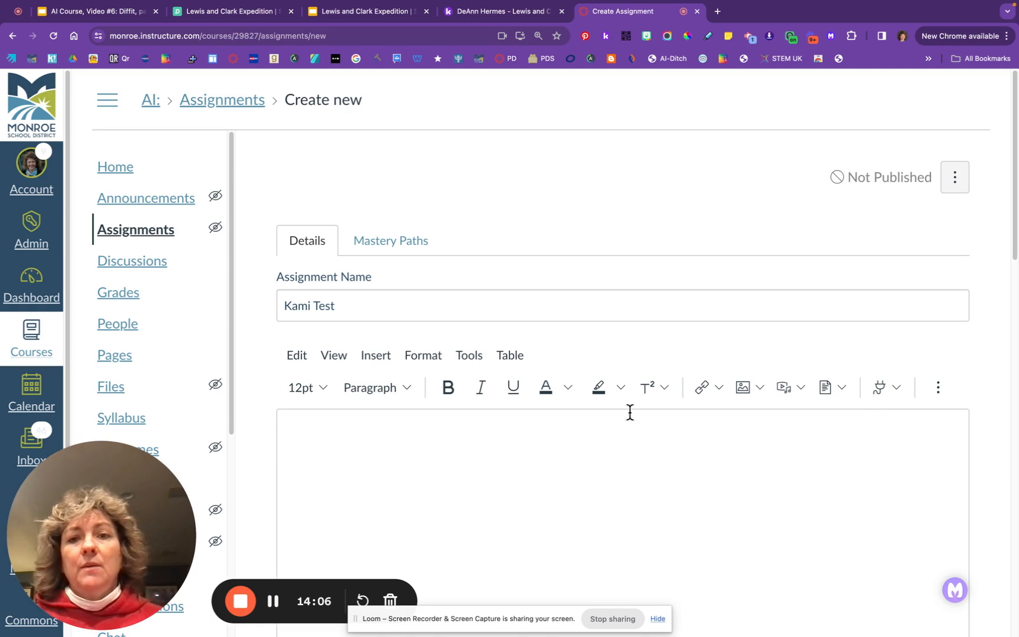
left_click(270, 18)
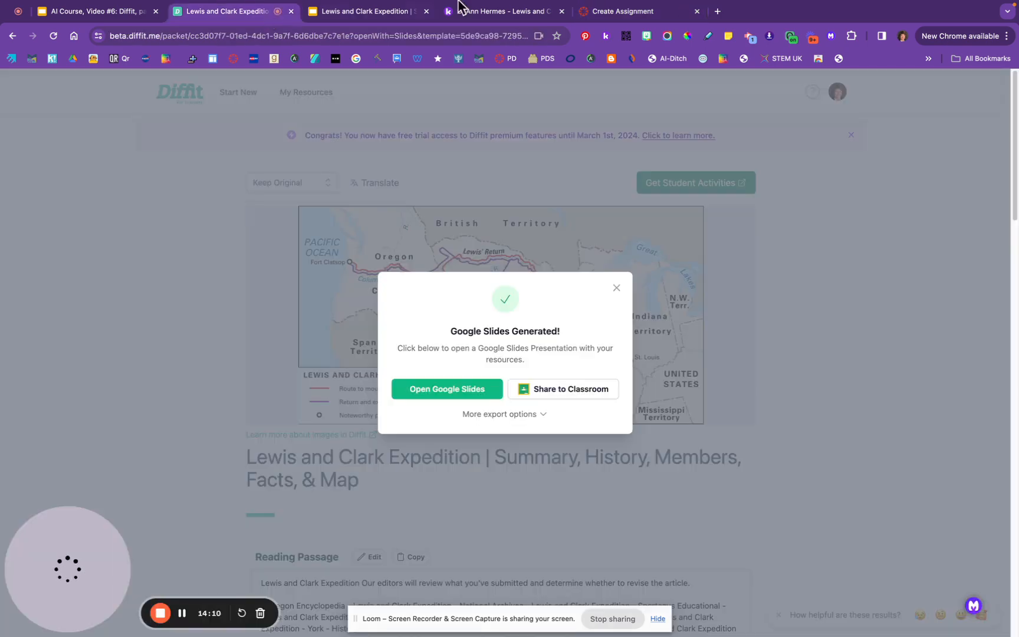
Export the Lewis and Clark passage as Frayer Model Vocabulary Slides and open the Google Slides deck
left_click(617, 285)
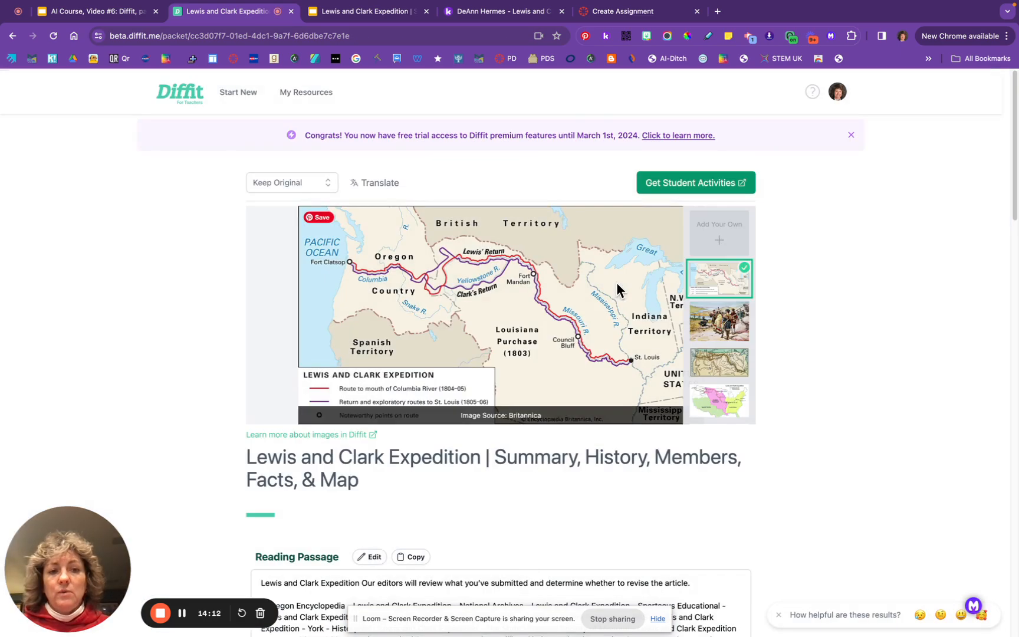
left_click(710, 184)
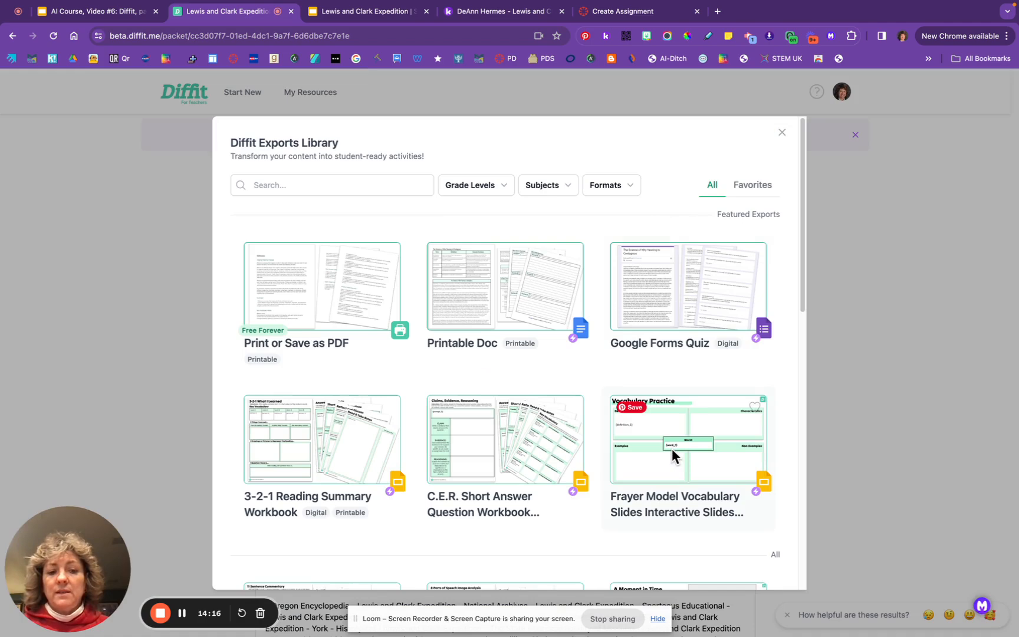
left_click(672, 452)
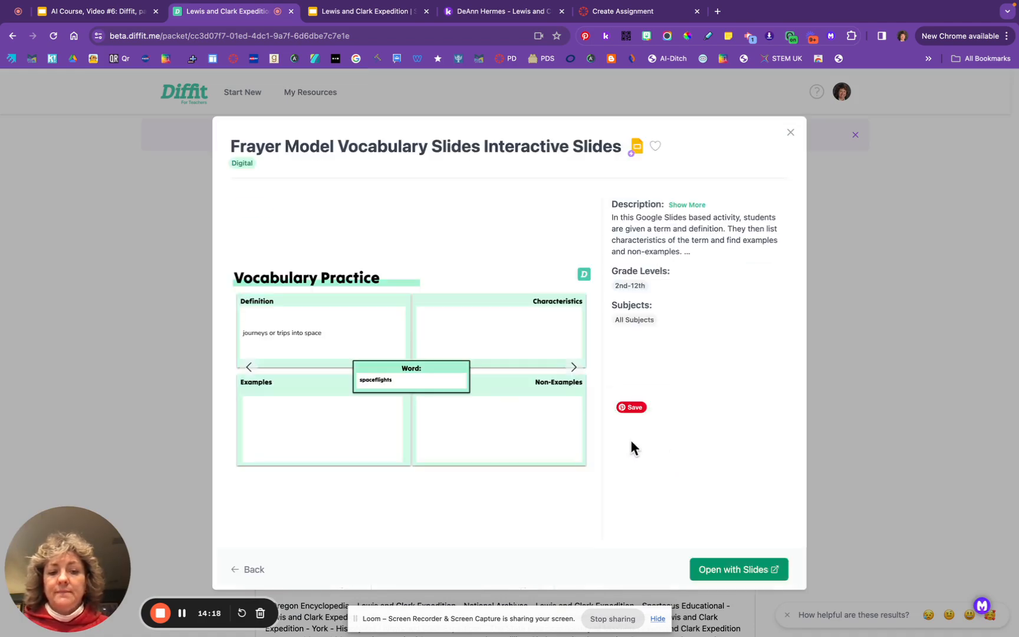
left_click(744, 569)
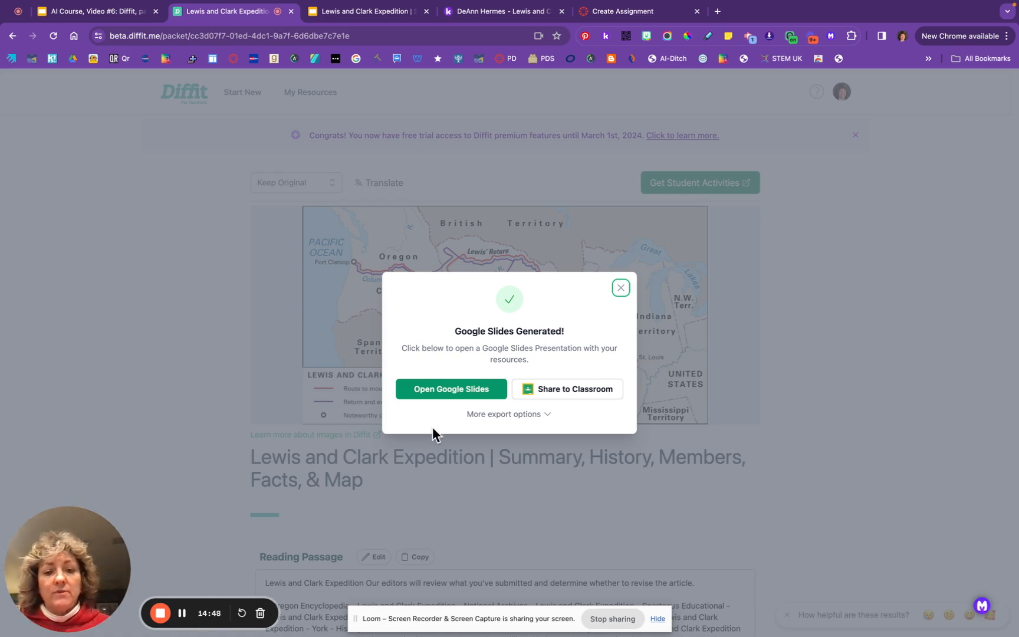
left_click(423, 391)
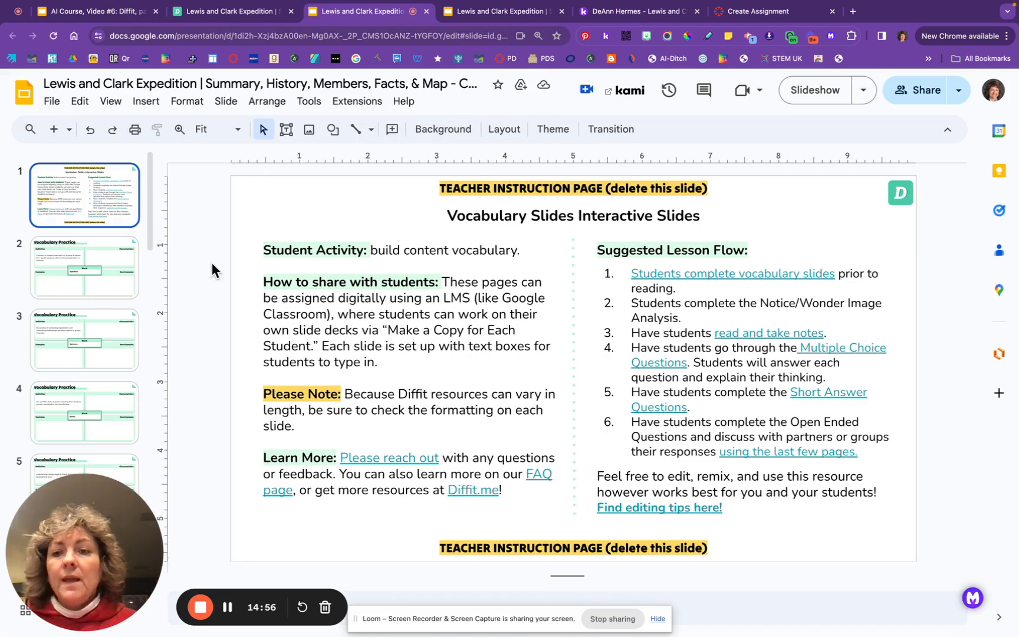
Delete the teacher instruction slide 1 and open the vocabulary deck in Kami
right_click(110, 180)
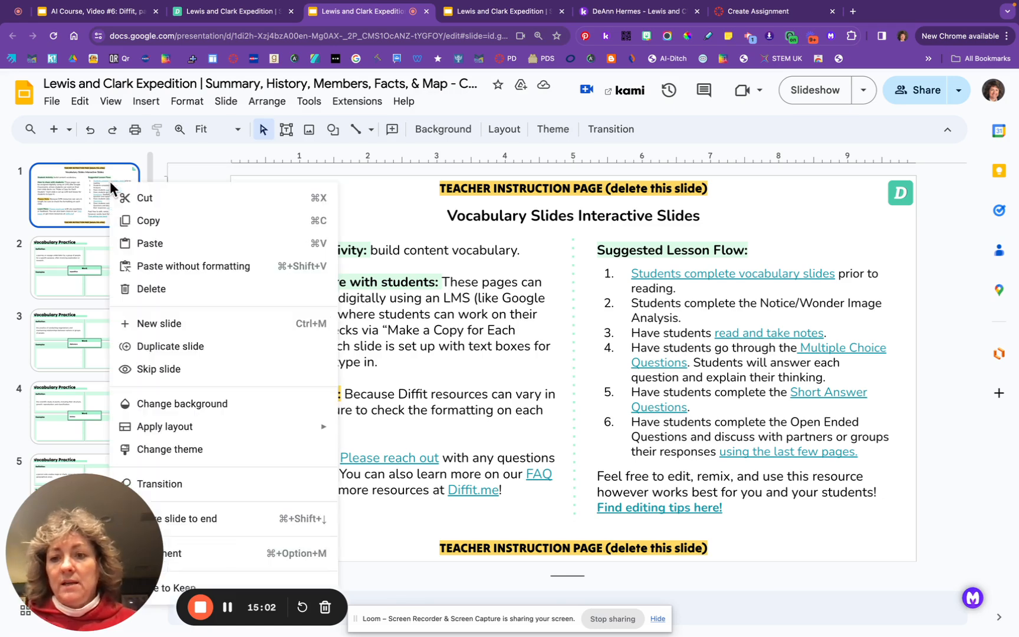
left_click(152, 288)
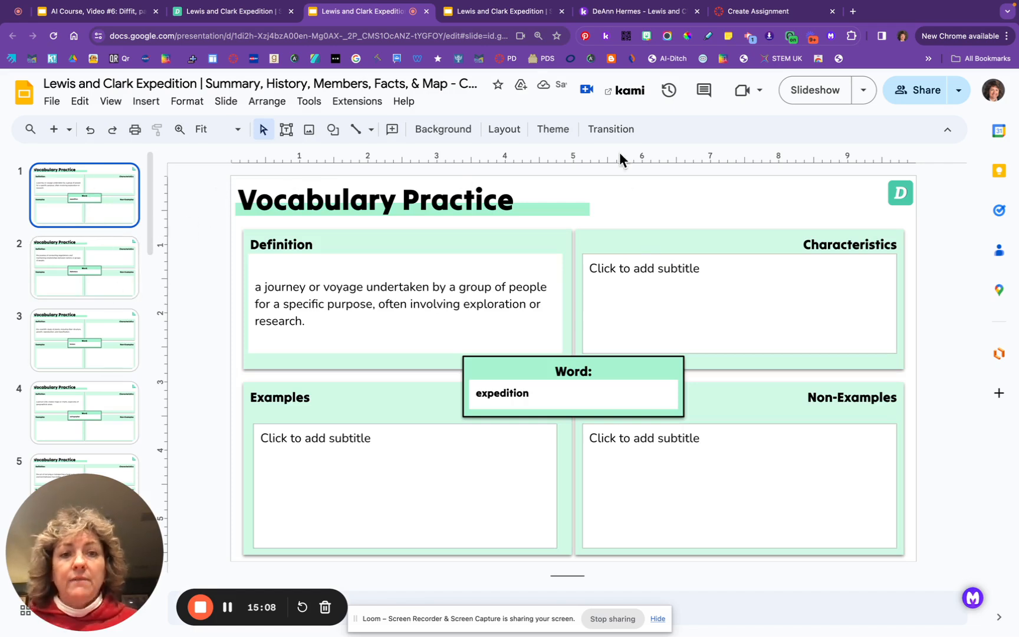
left_click(634, 93)
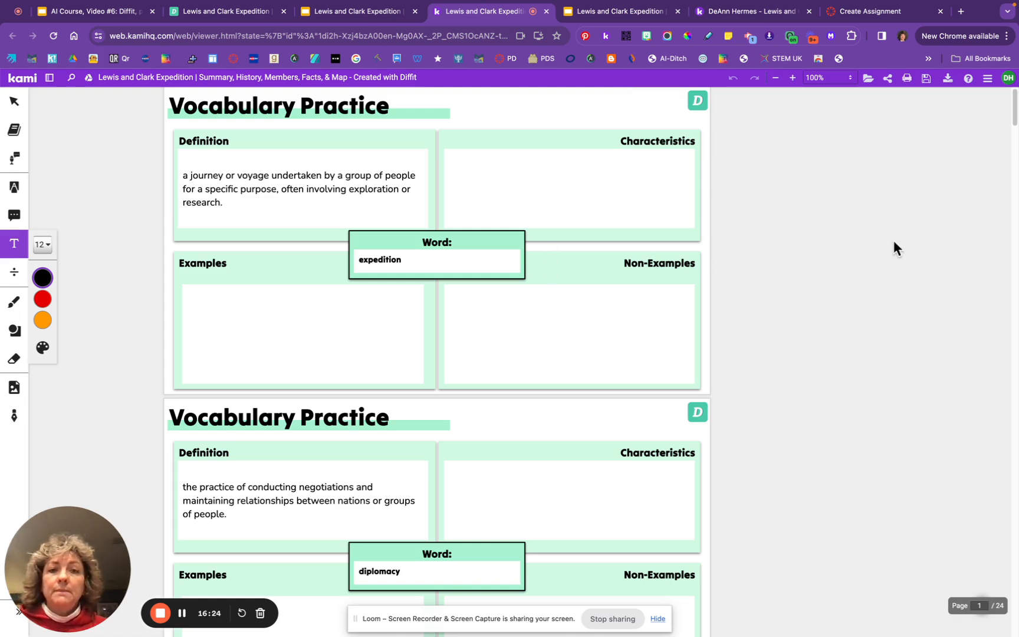
Save the vocabulary PDF to Google Drive using Create your own copy
left_click(927, 79)
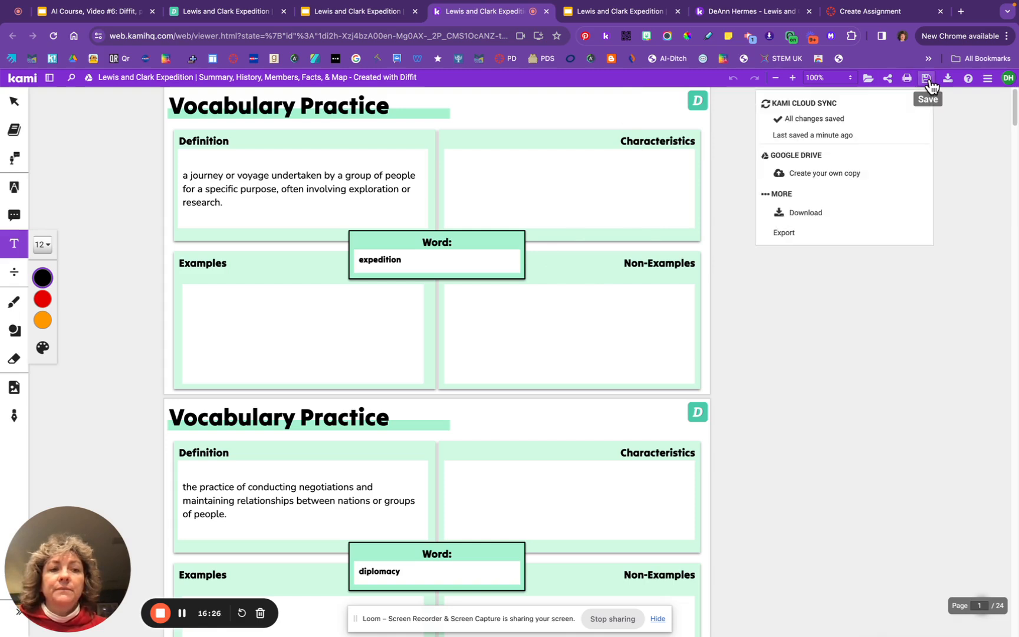
left_click(813, 175)
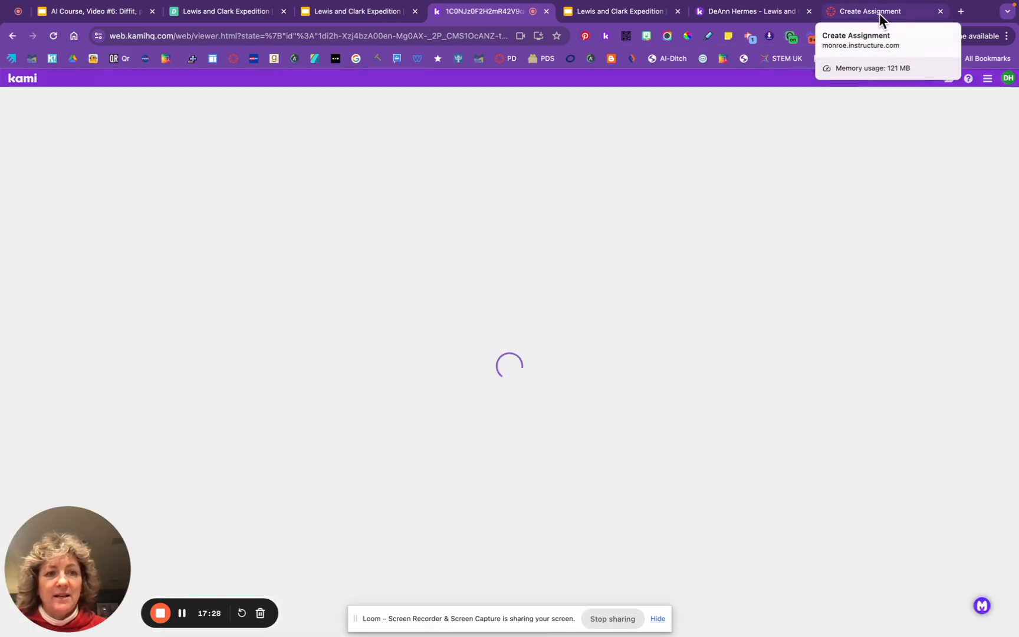
Back on the Kami Test form, verify Submission Type is set to External Tool
left_click(877, 13)
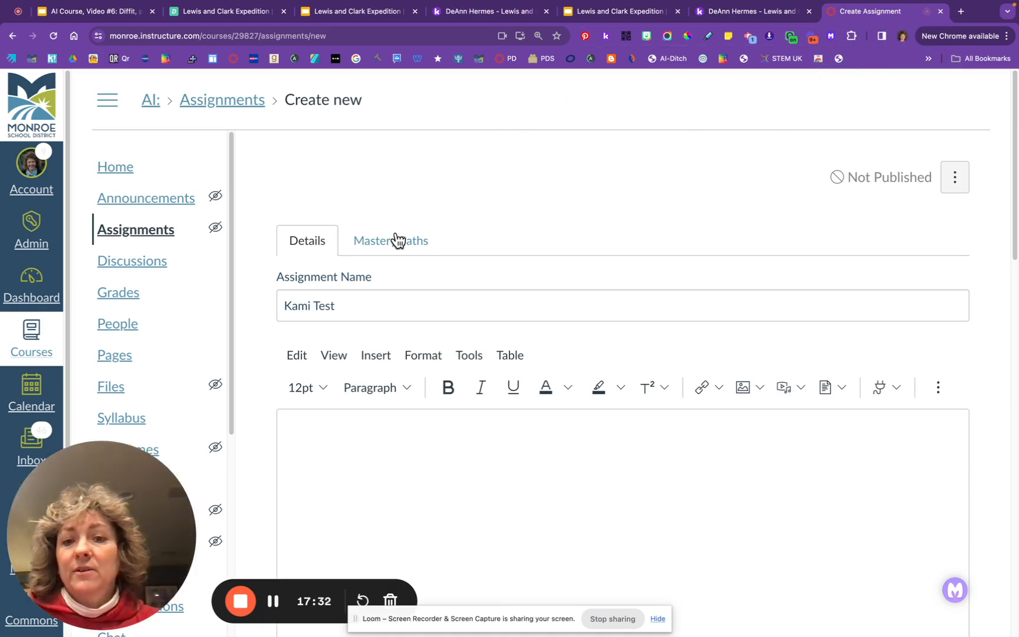
scroll(406, 325, "down", 5)
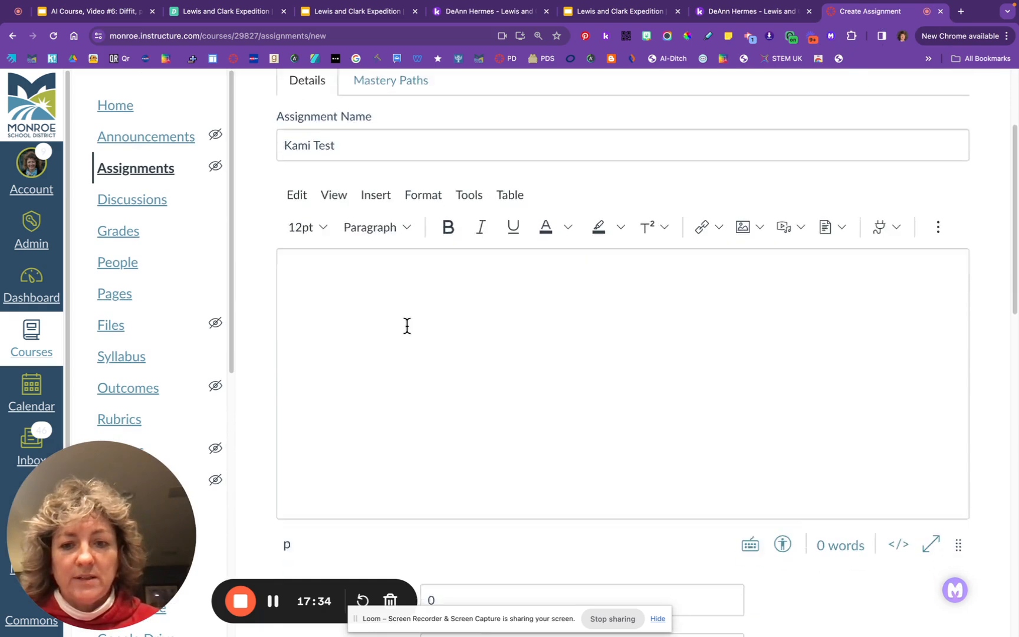
scroll(407, 325, "down", 4)
scroll(407, 325, "up", 4)
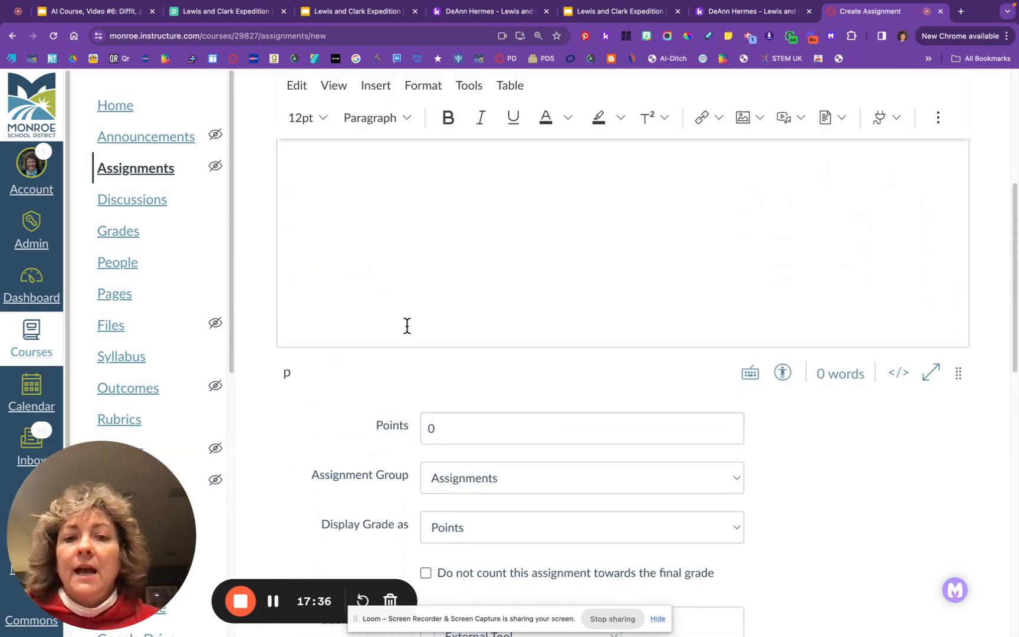
scroll(407, 325, "down", 1)
scroll(407, 325, "up", 5)
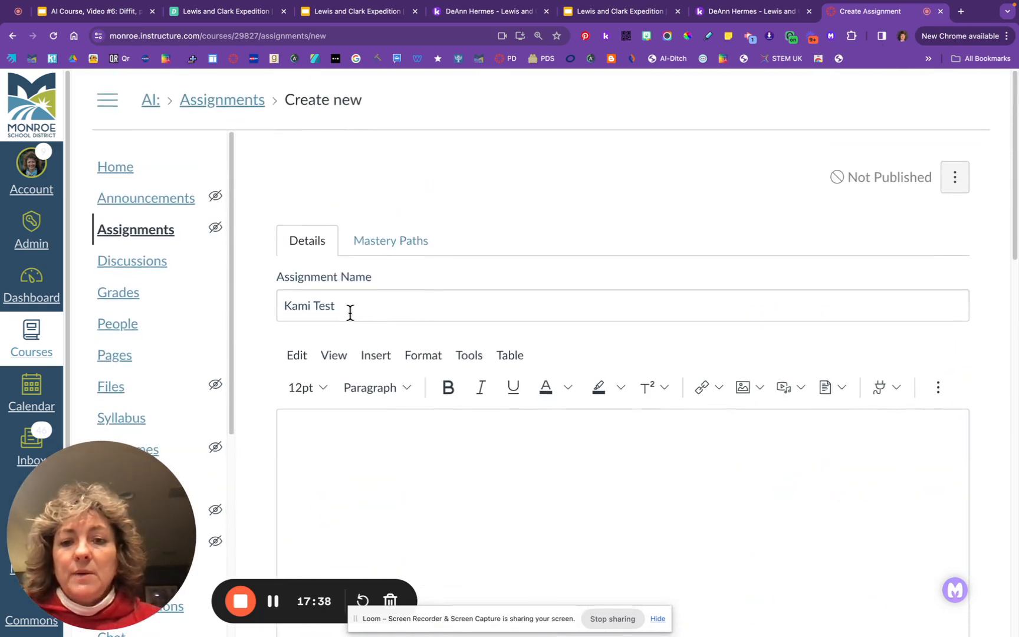
scroll(346, 308, "down", 5)
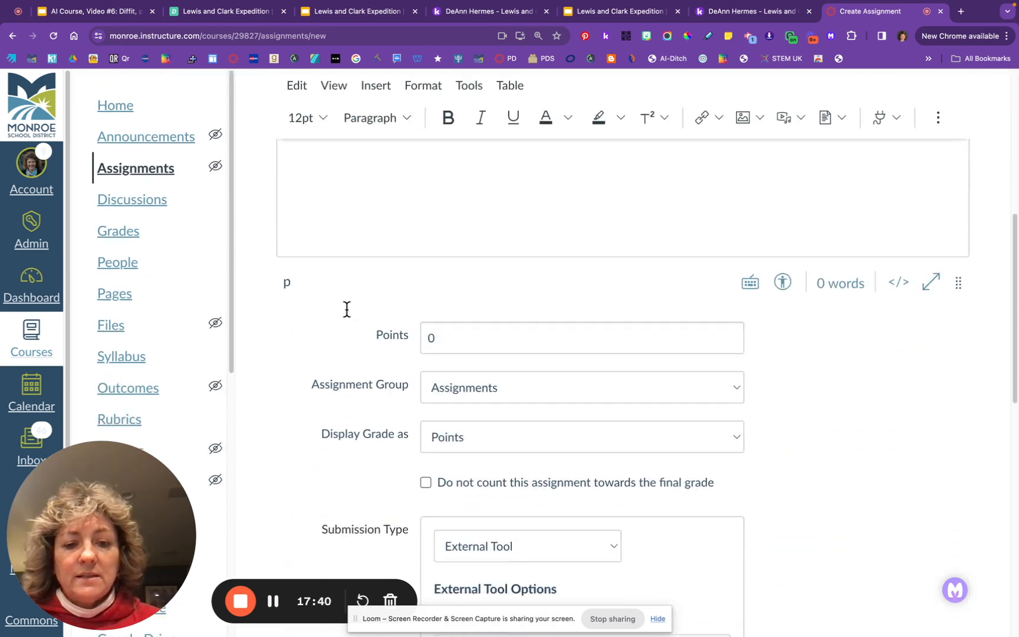
scroll(346, 308, "down", 3)
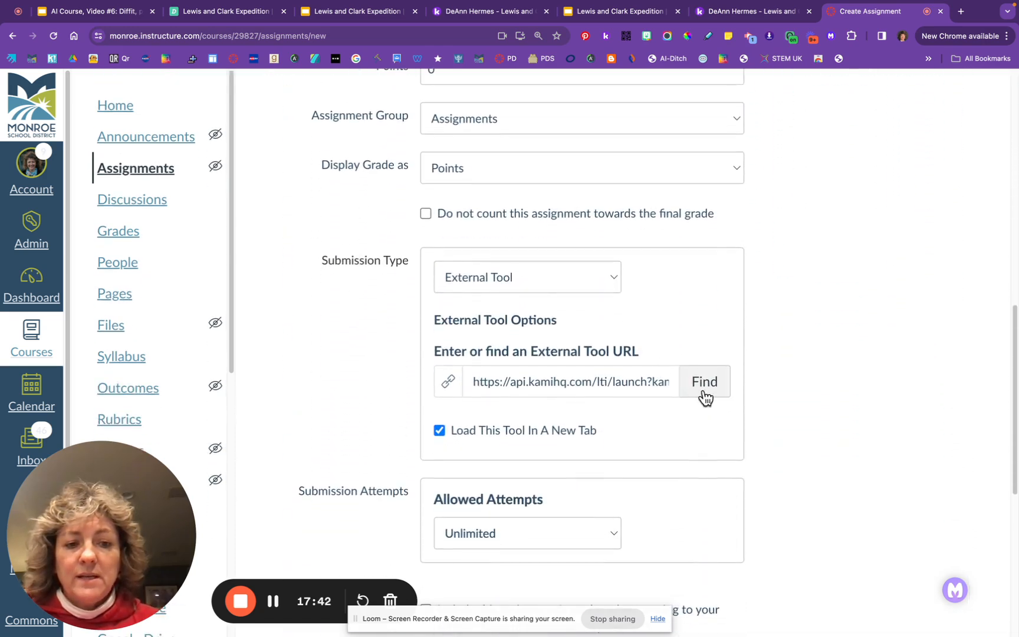
left_click(532, 276)
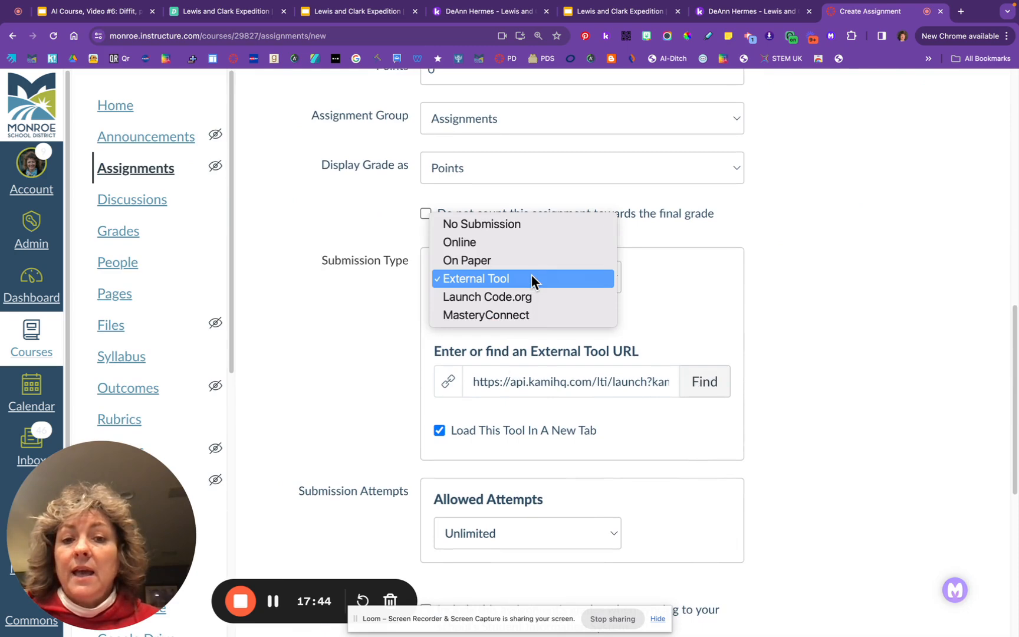
Keep External Tool, choose Kami Assignment as the tool, and pick Google Drive as the source
left_click(484, 277)
left_click(708, 383)
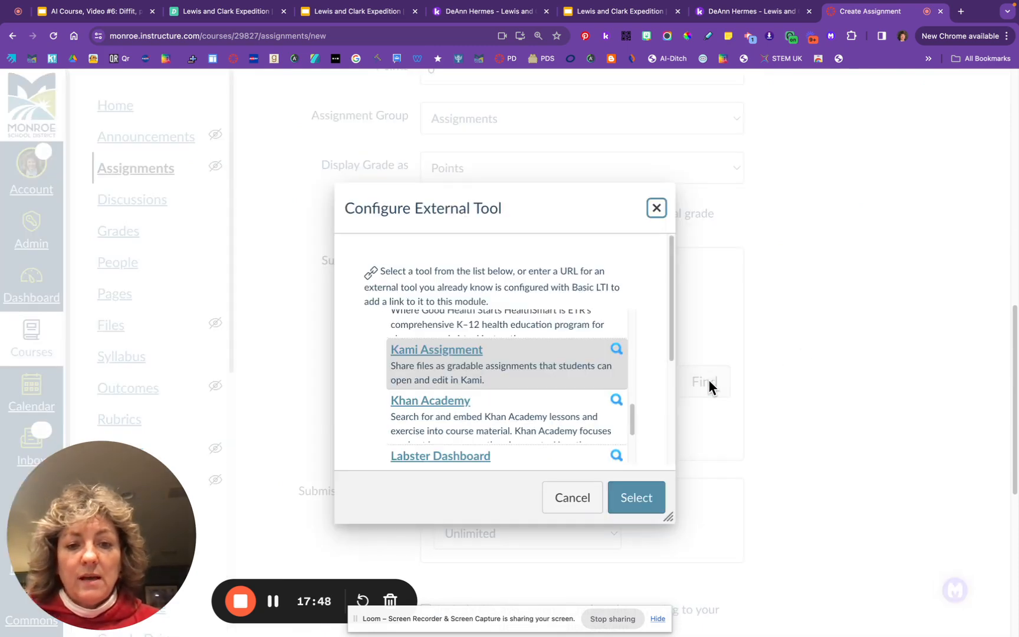
left_click(474, 354)
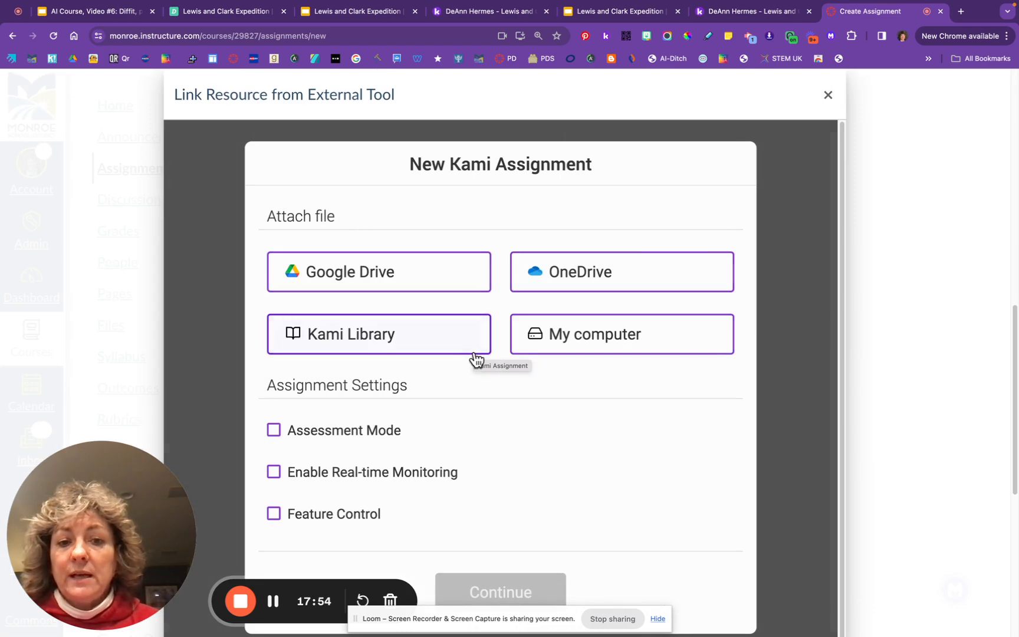
left_click(380, 277)
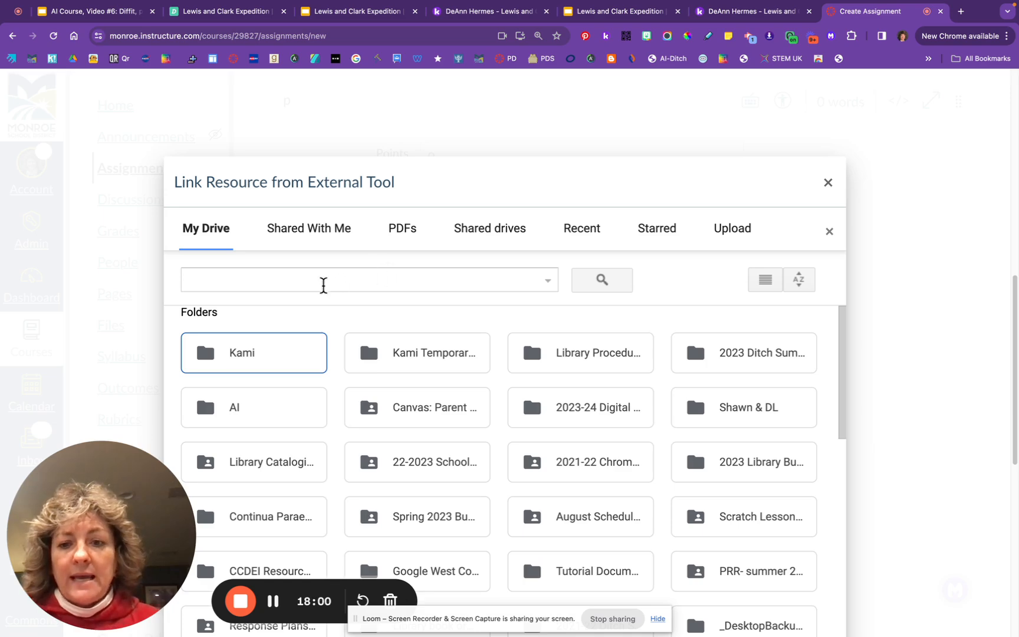
Search Drive for 'kami' and attach the Vocabulary Practice PDF from Kami Uploads
left_click(288, 273)
type("kami")
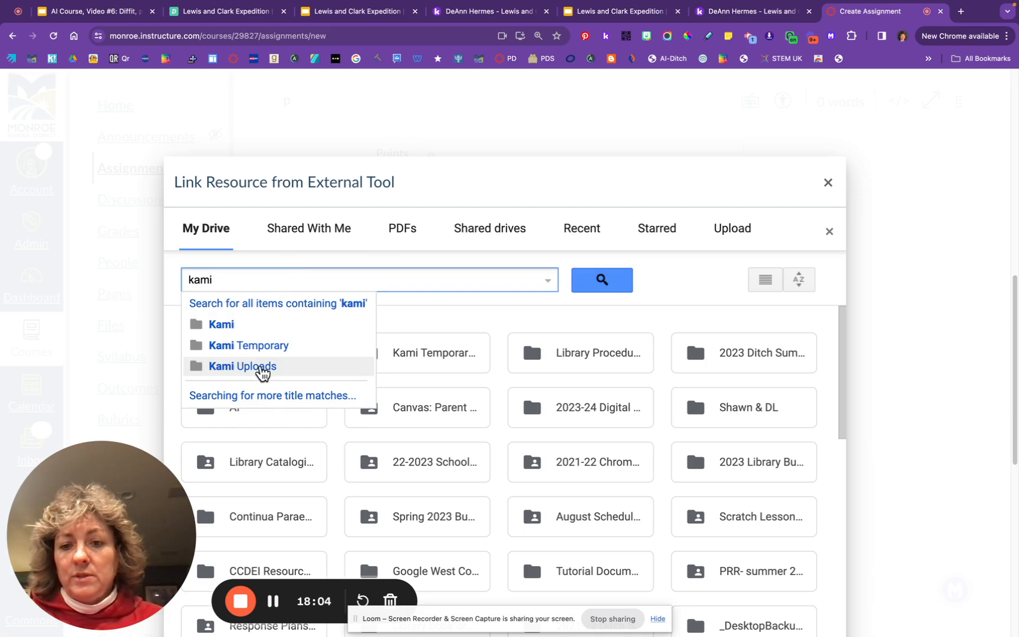
left_click(262, 367)
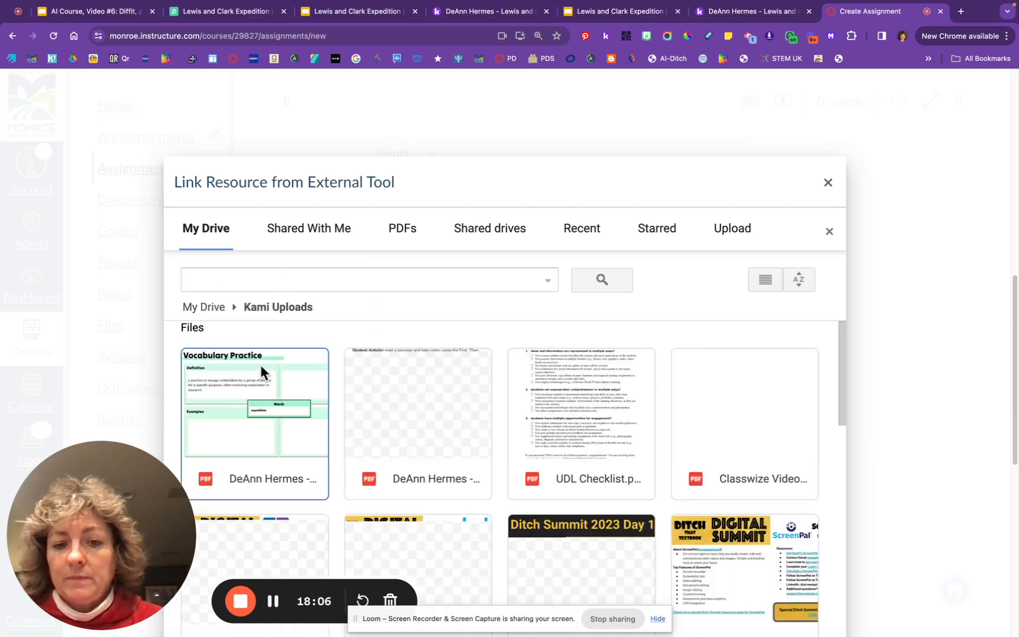
left_click(271, 439)
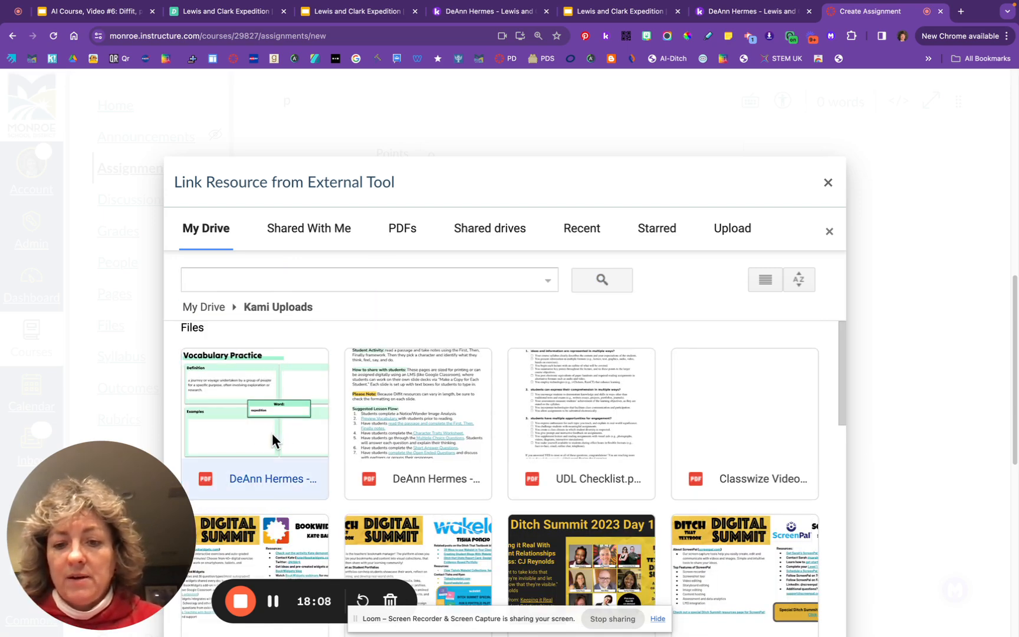
double_click(272, 433)
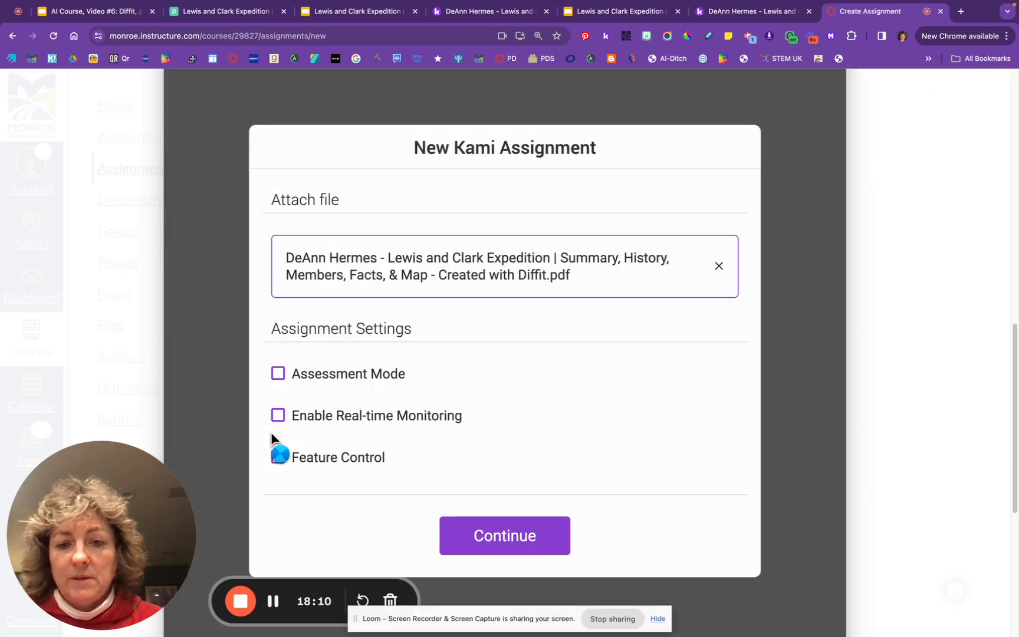
left_click(511, 546)
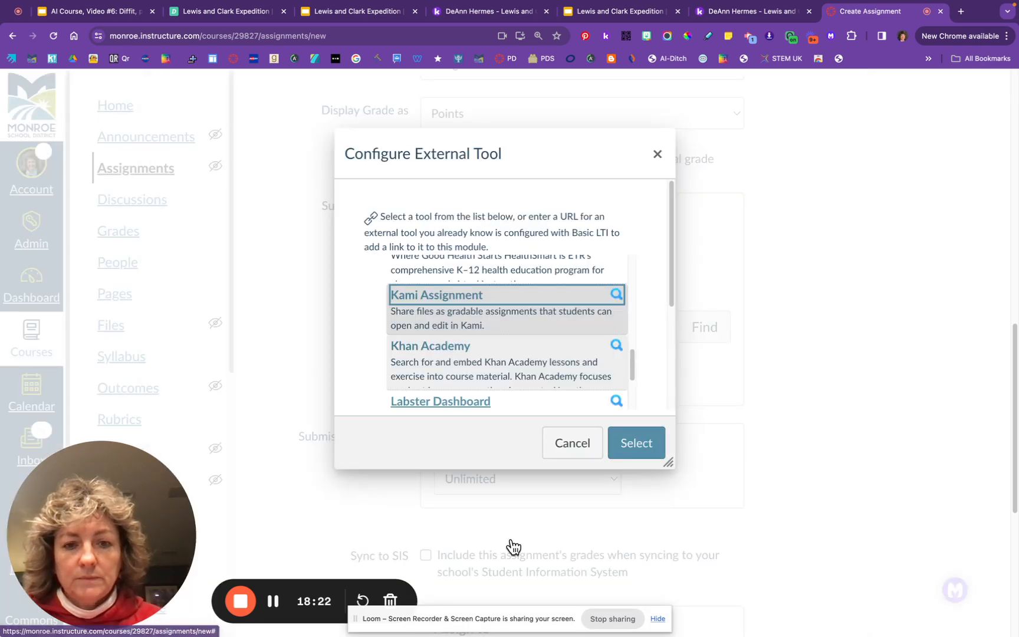
Apply the Kami Assignment link to the URL field, then Save & Publish Kami Test
left_click(637, 443)
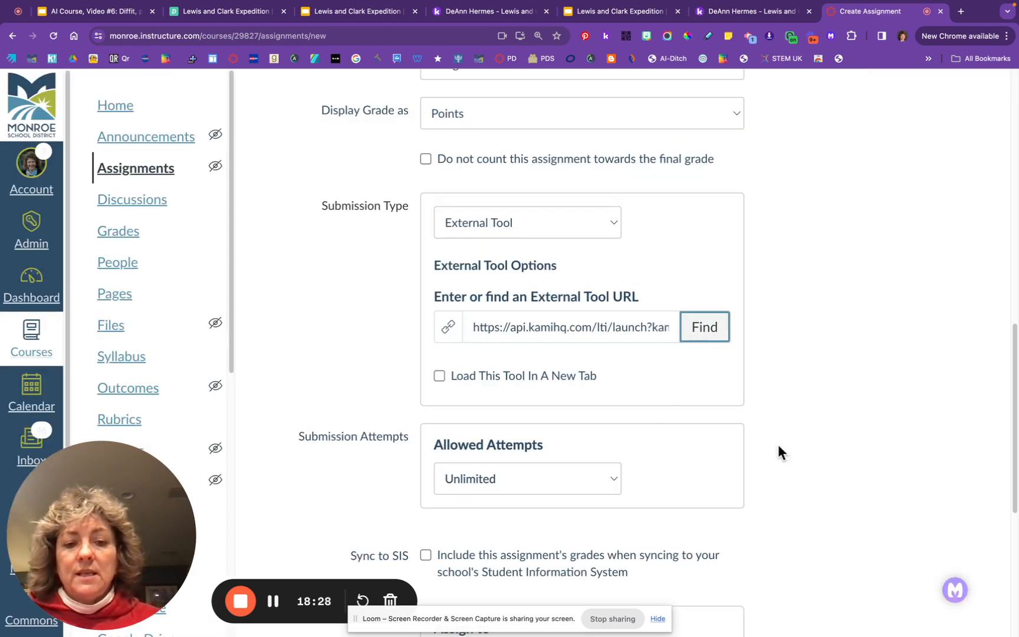
scroll(805, 477, "down", 5)
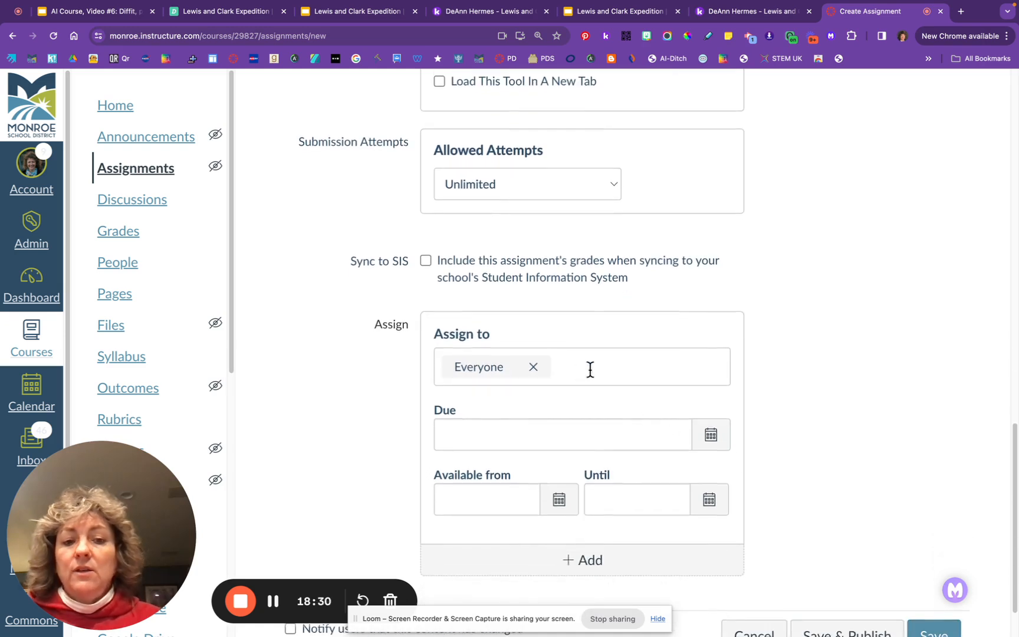
scroll(829, 408, "down", 1)
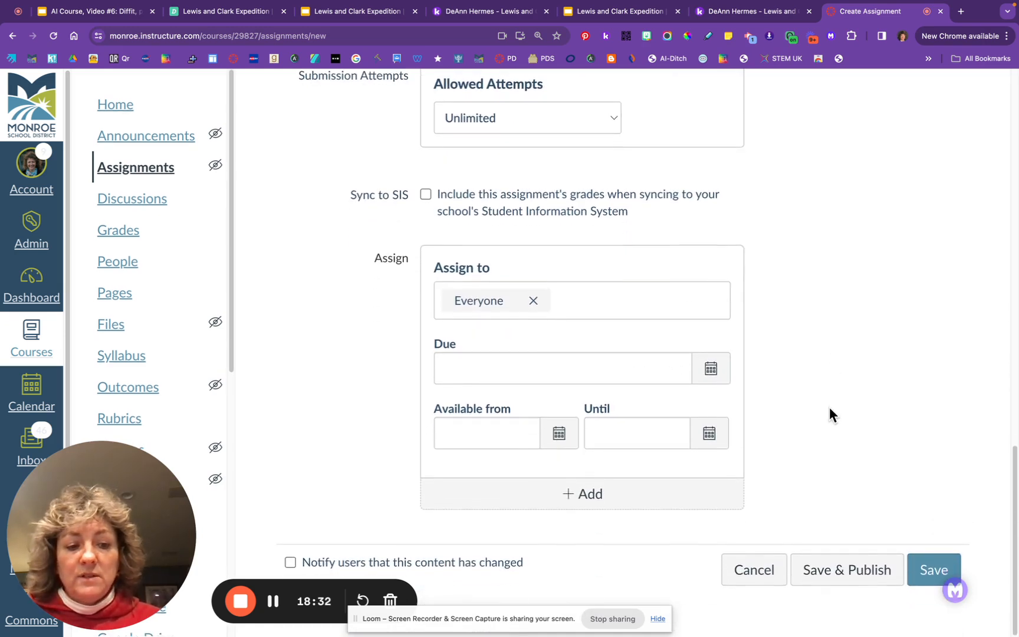
left_click(841, 570)
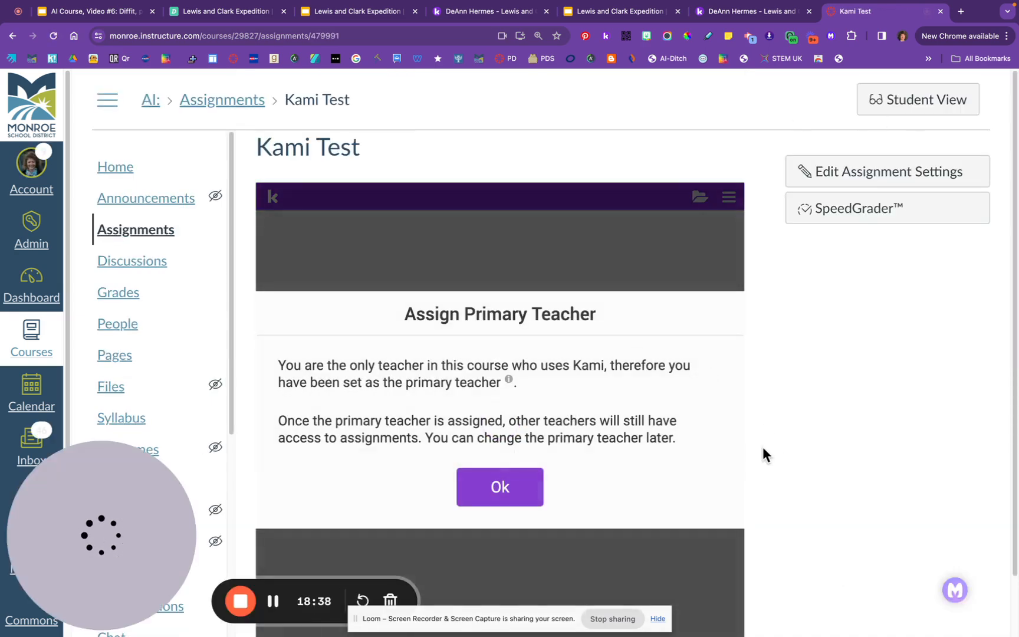
Preview Kami Test in Student View, exit, and accept being primary Kami teacher
scroll(764, 448, "down", 2)
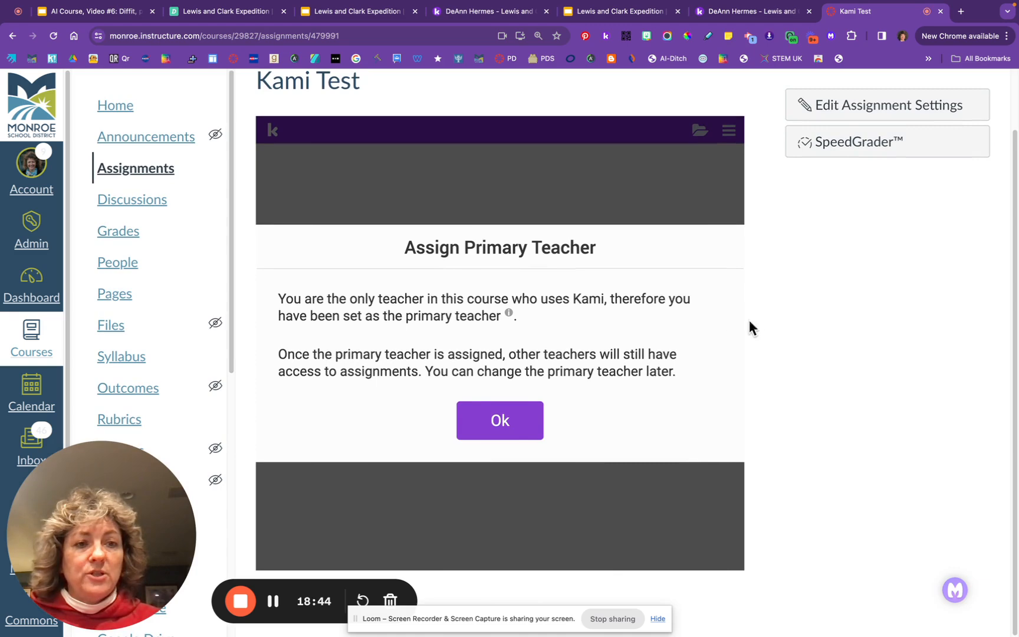
scroll(767, 409, "up", 2)
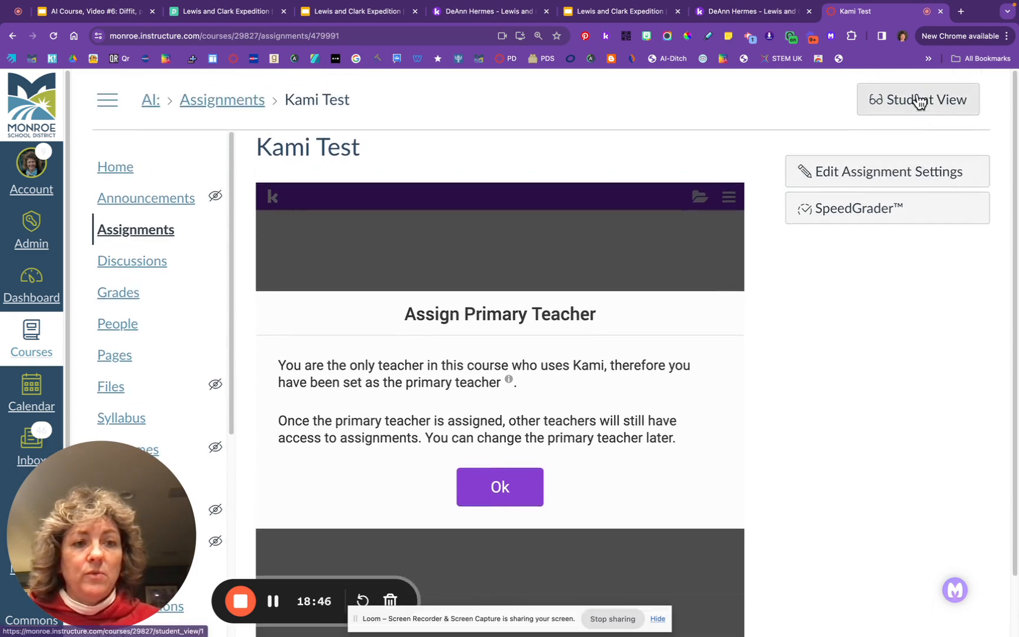
left_click(919, 100)
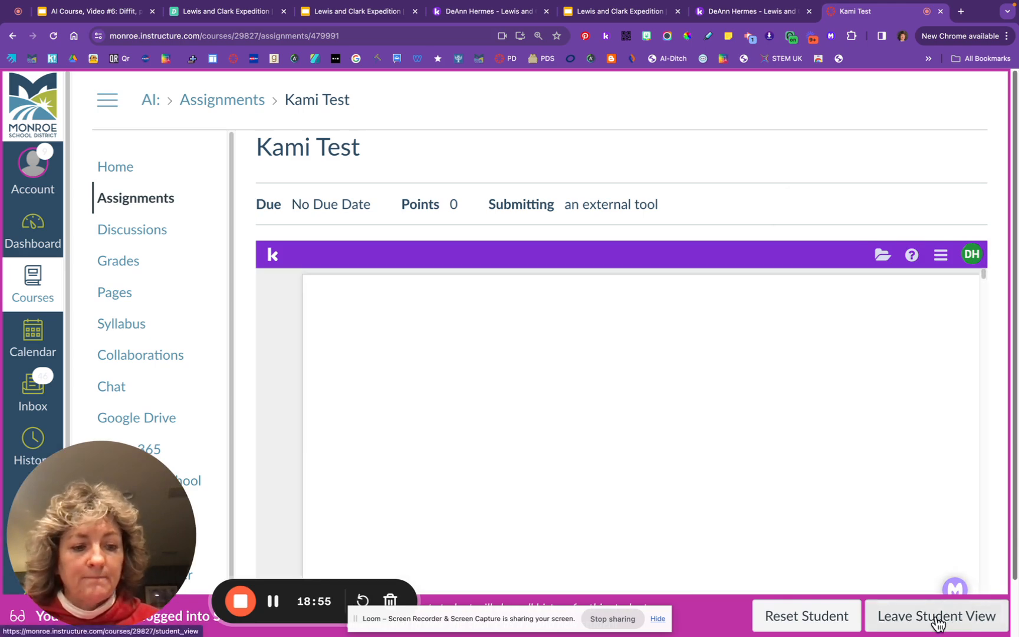
left_click(938, 621)
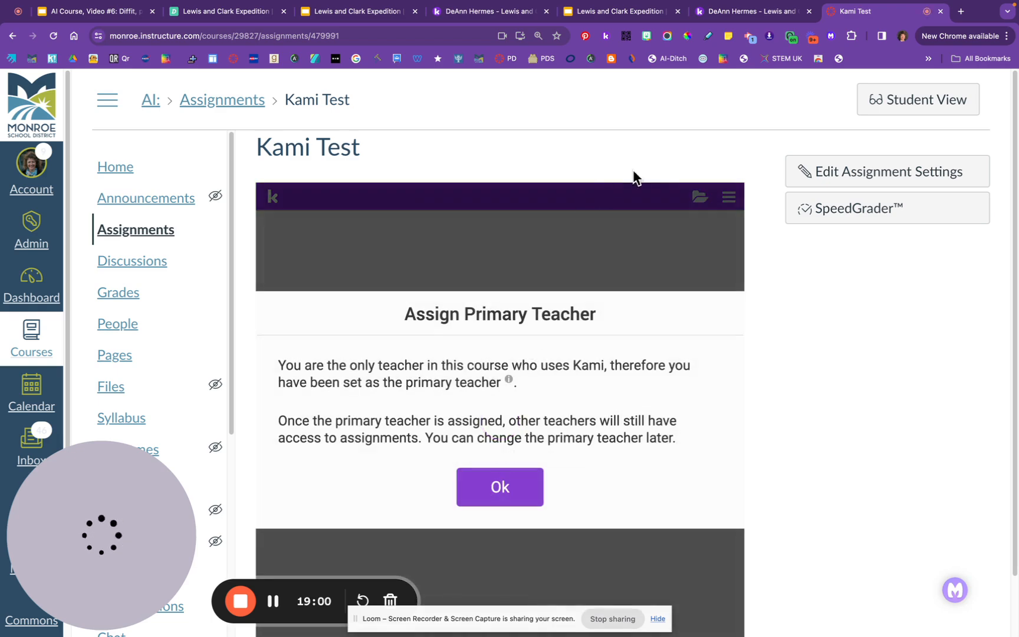
left_click(501, 487)
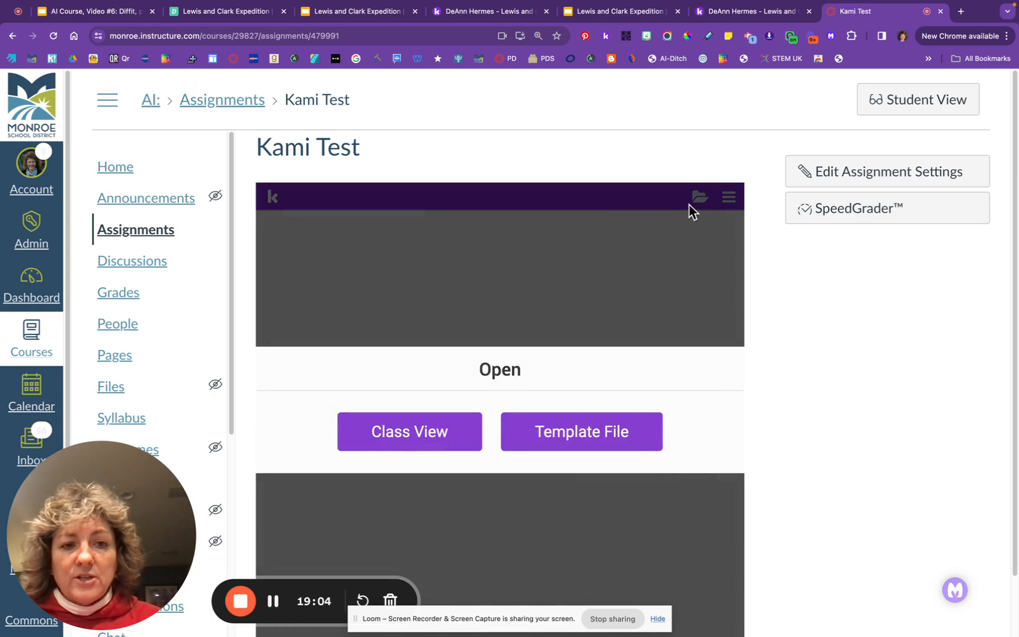
Reopen Kami Test from the Assignments list and open its settings for editing
left_click(171, 240)
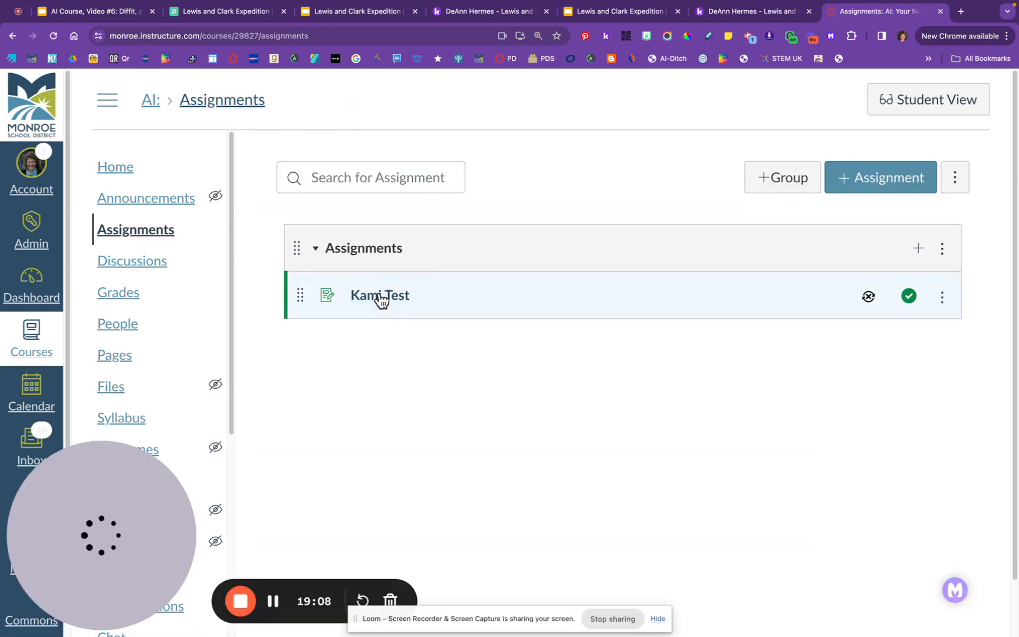
left_click(382, 300)
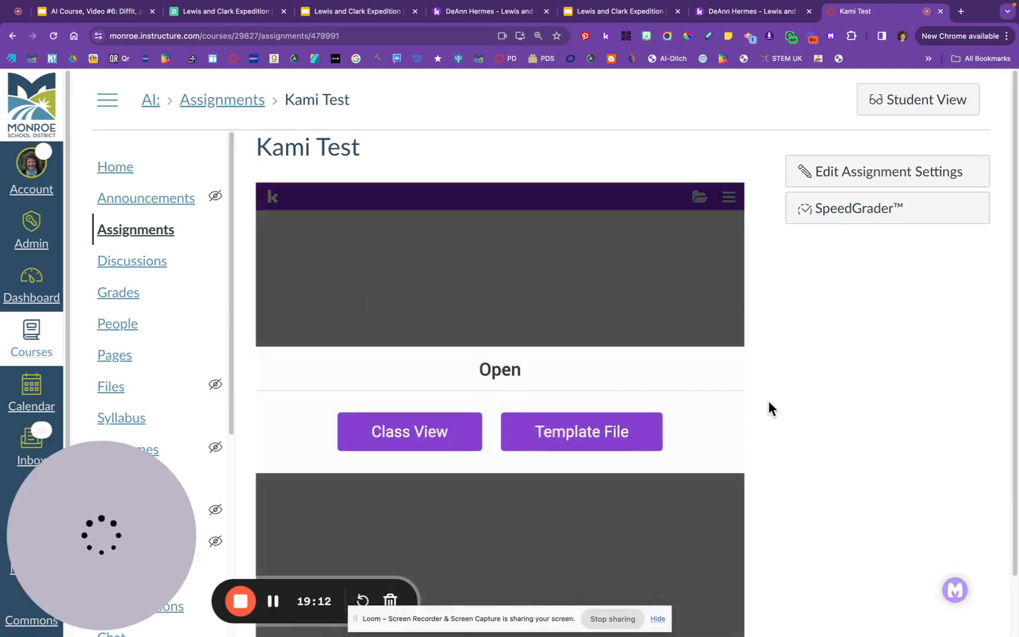
scroll(769, 400, "down", 2)
scroll(768, 401, "down", 1)
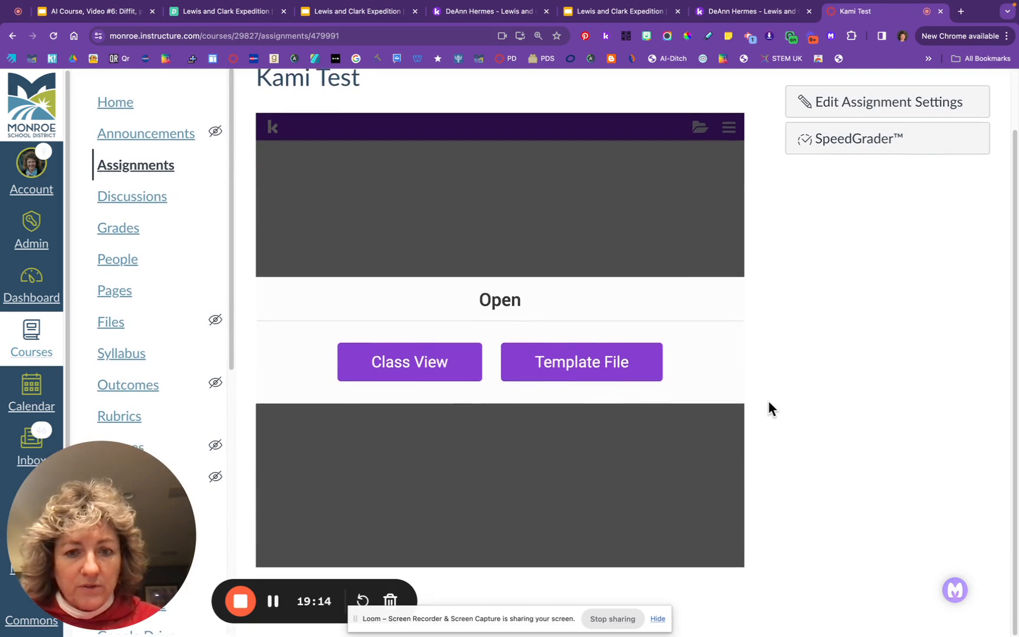
scroll(797, 276, "up", 2)
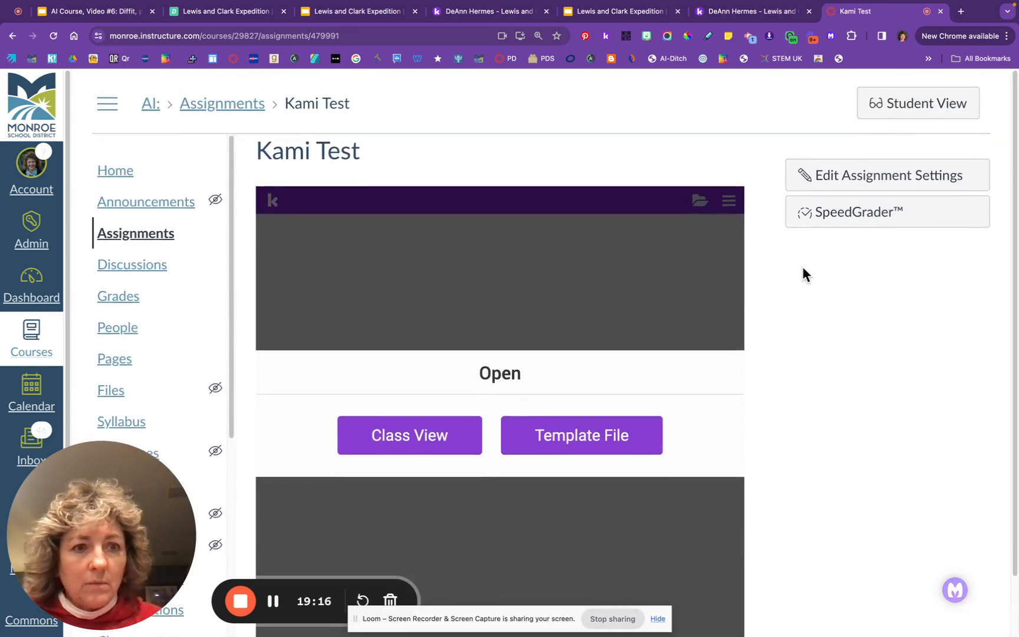
left_click(861, 180)
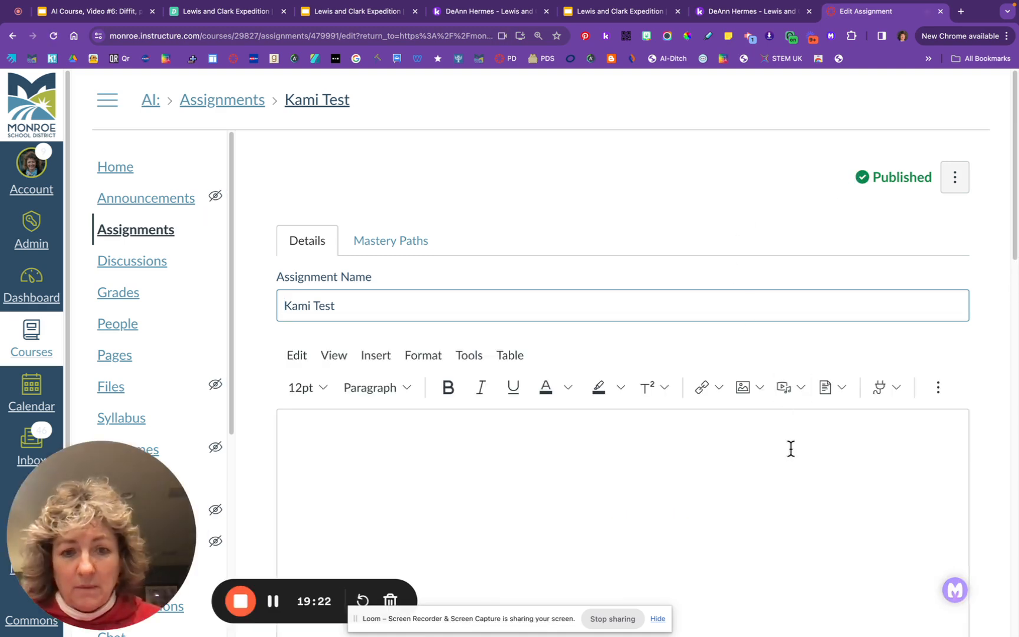
Enable Load This Tool In A New Tab for Kami Test and save the assignment
scroll(797, 539, "down", 2)
scroll(797, 539, "down", 10)
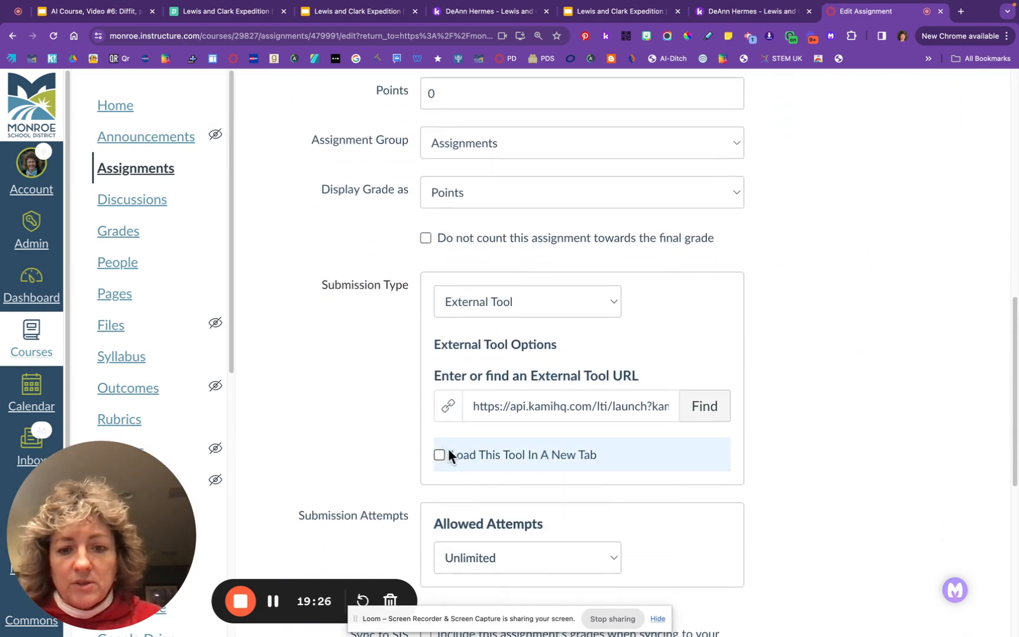
left_click(439, 456)
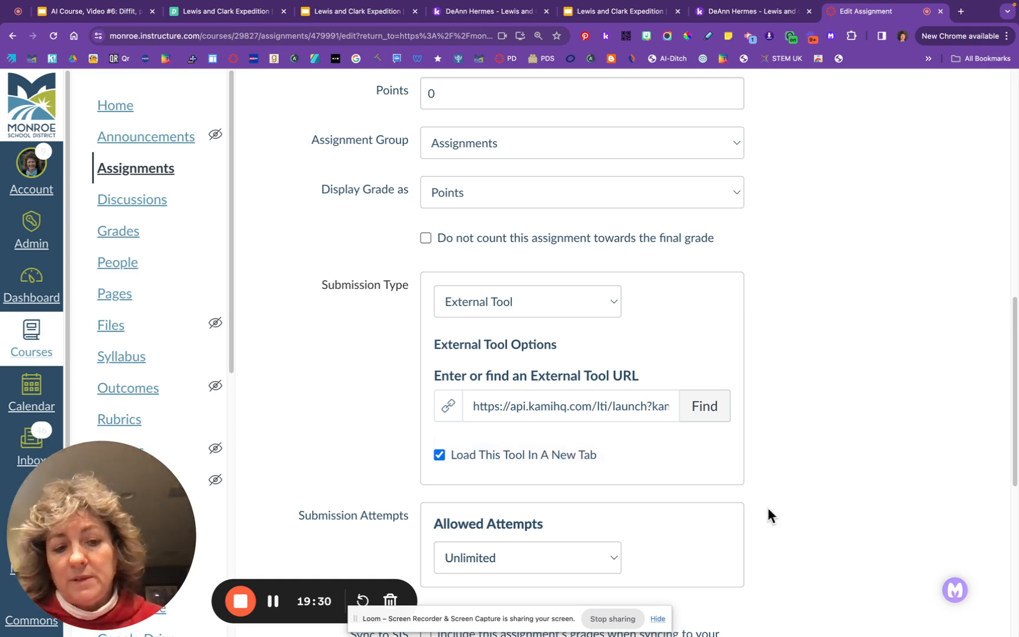
scroll(768, 515, "down", 8)
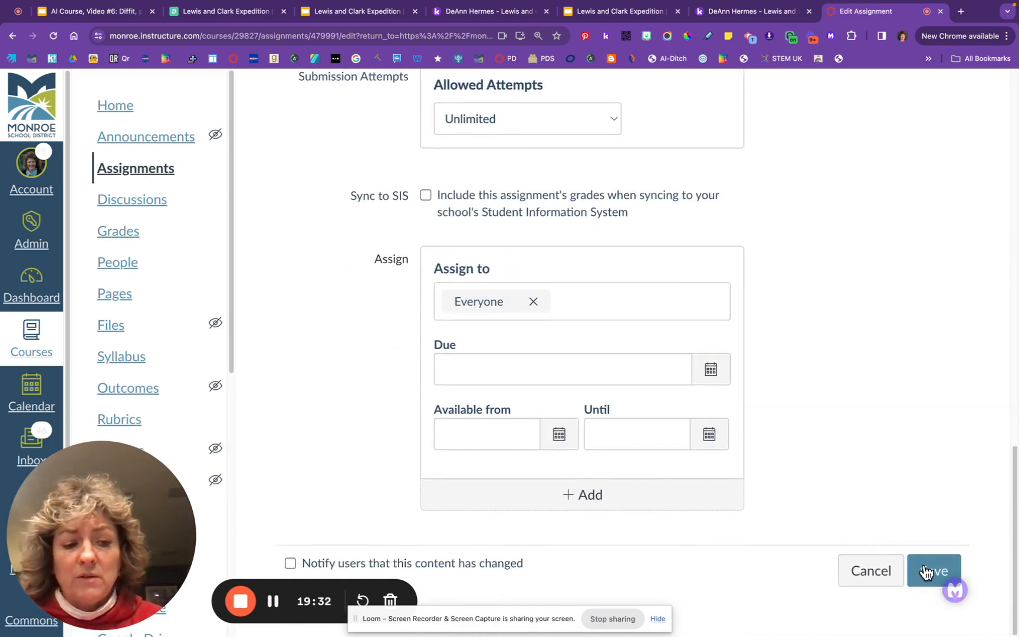
left_click(929, 567)
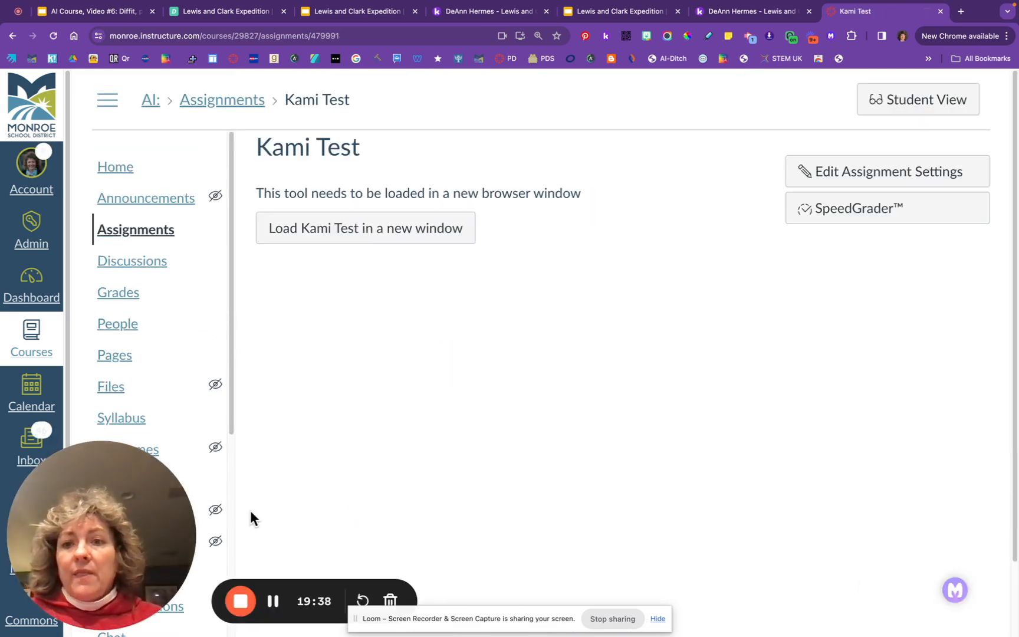
Go back to the Diffit Lewis and Clark packet and close the Google Slides Generated notice
left_click(224, 12)
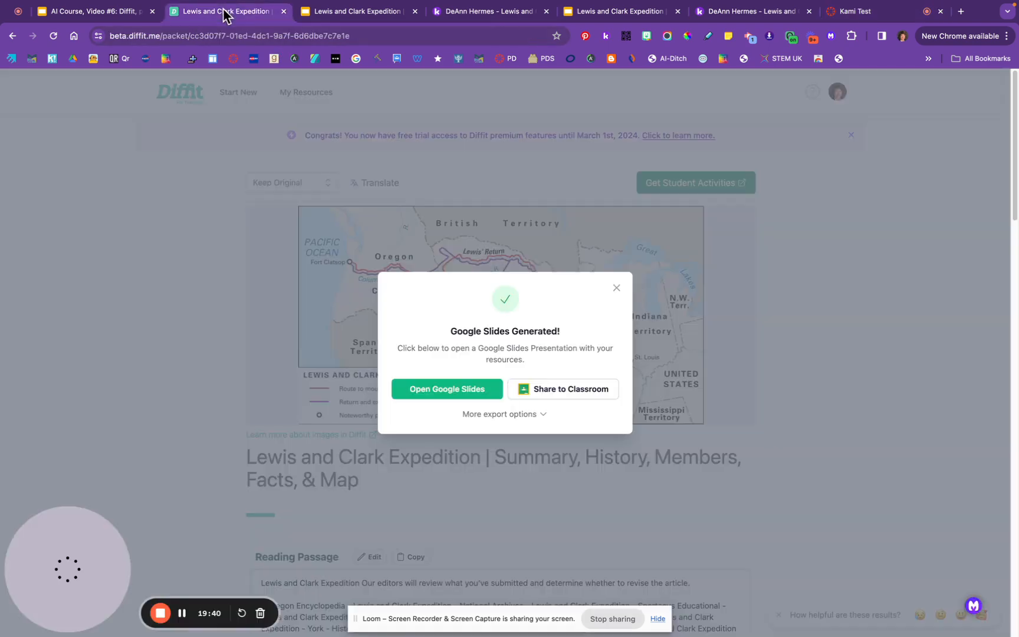
left_click(617, 286)
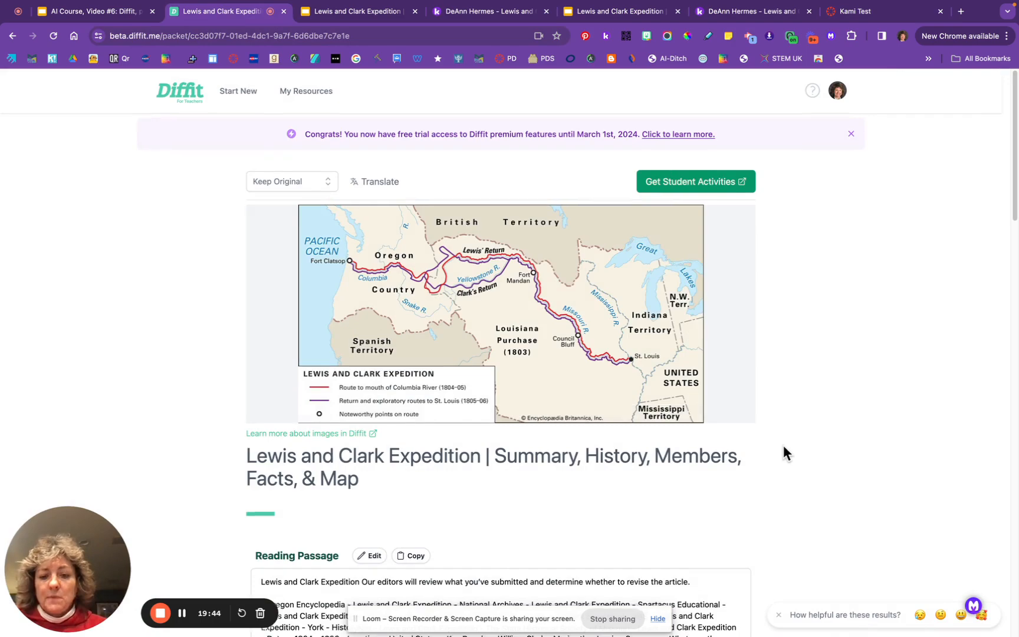
scroll(783, 446, "down", 5)
scroll(783, 446, "up", 5)
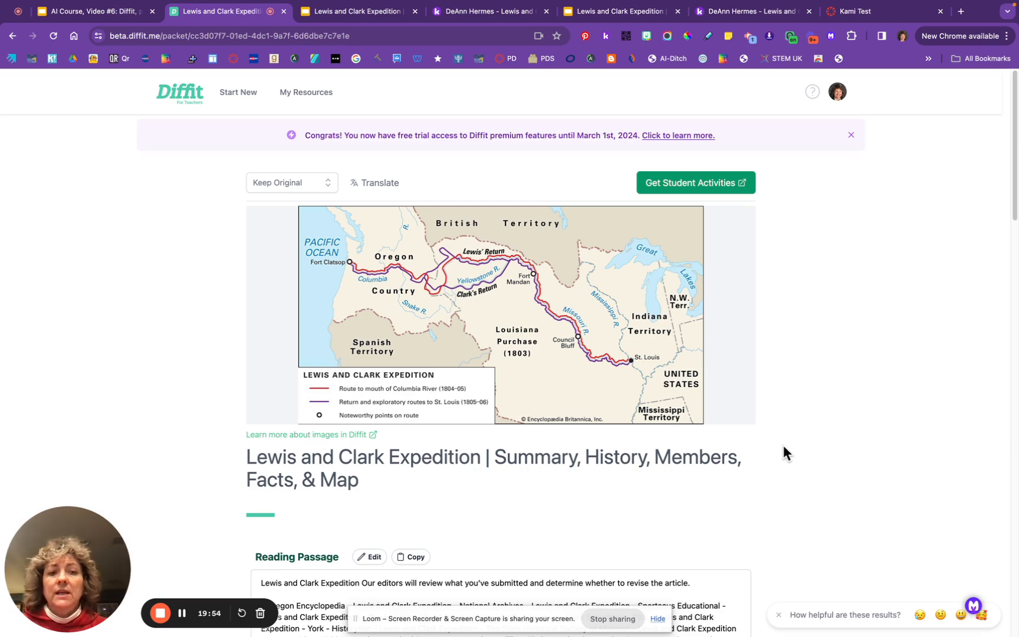
left_click(712, 187)
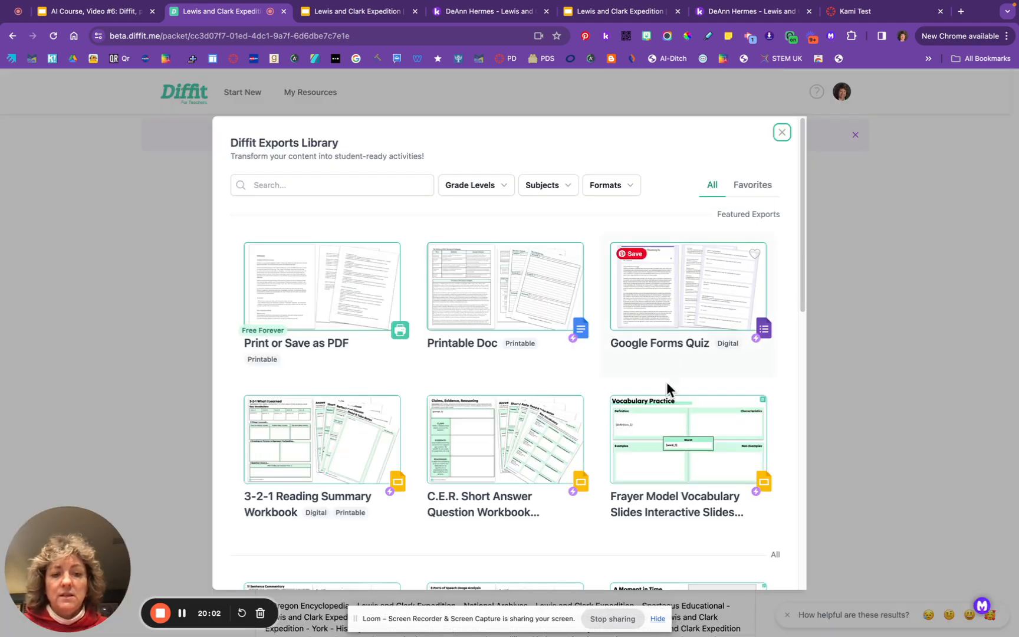
scroll(670, 410, "down", 3)
scroll(670, 410, "down", 2)
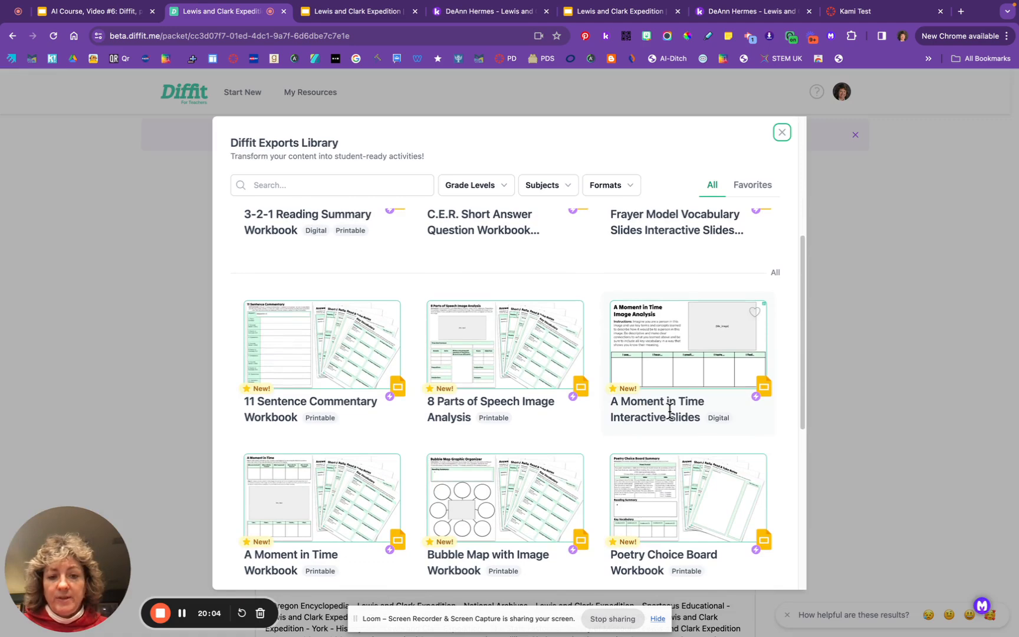
scroll(669, 410, "down", 1)
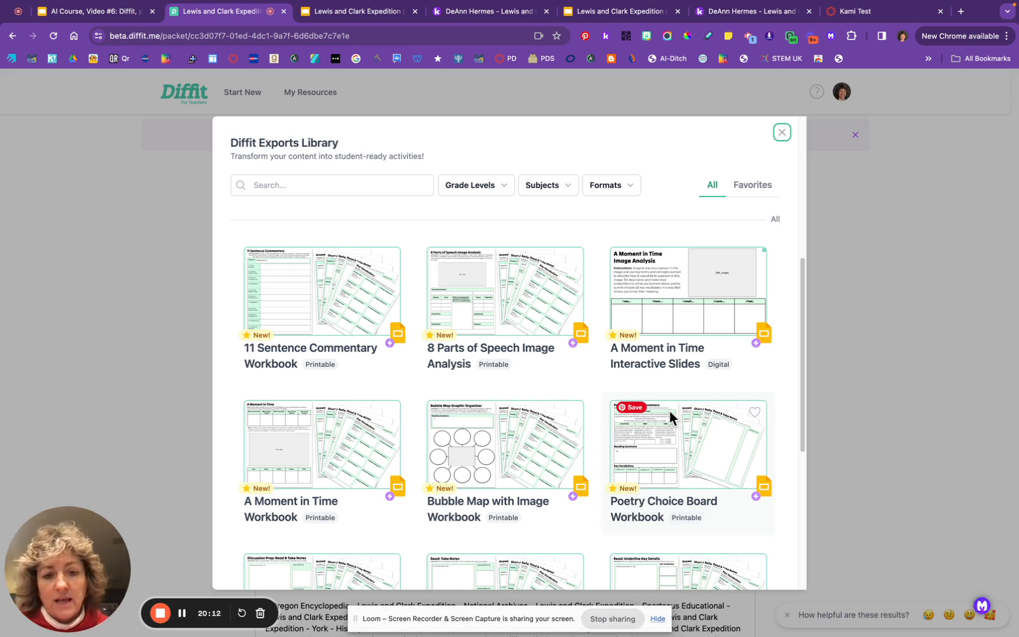
scroll(612, 414, "down", 2)
scroll(612, 415, "down", 3)
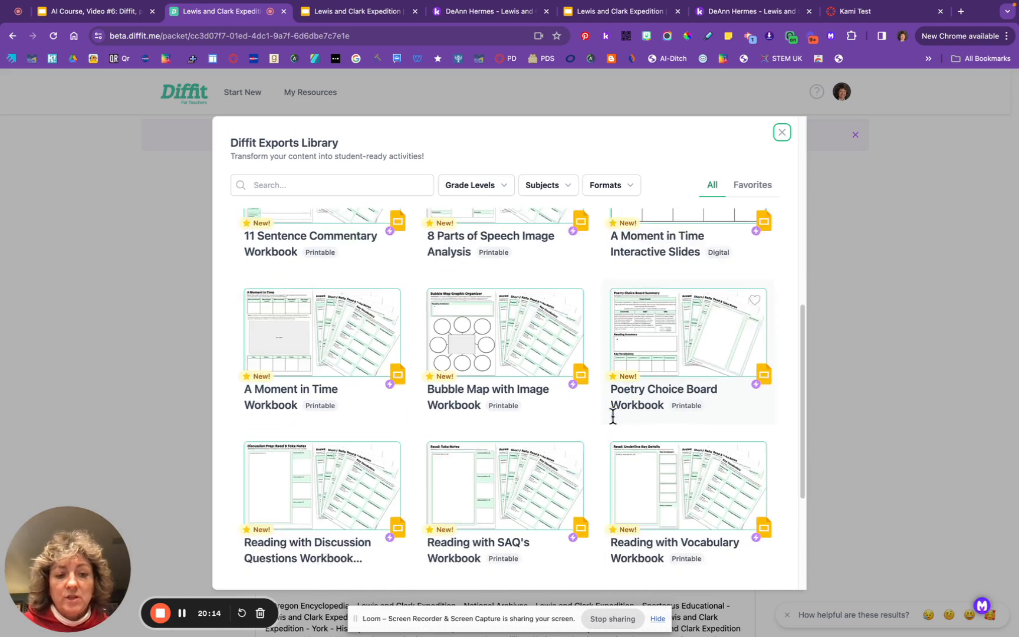
scroll(613, 418, "down", 4)
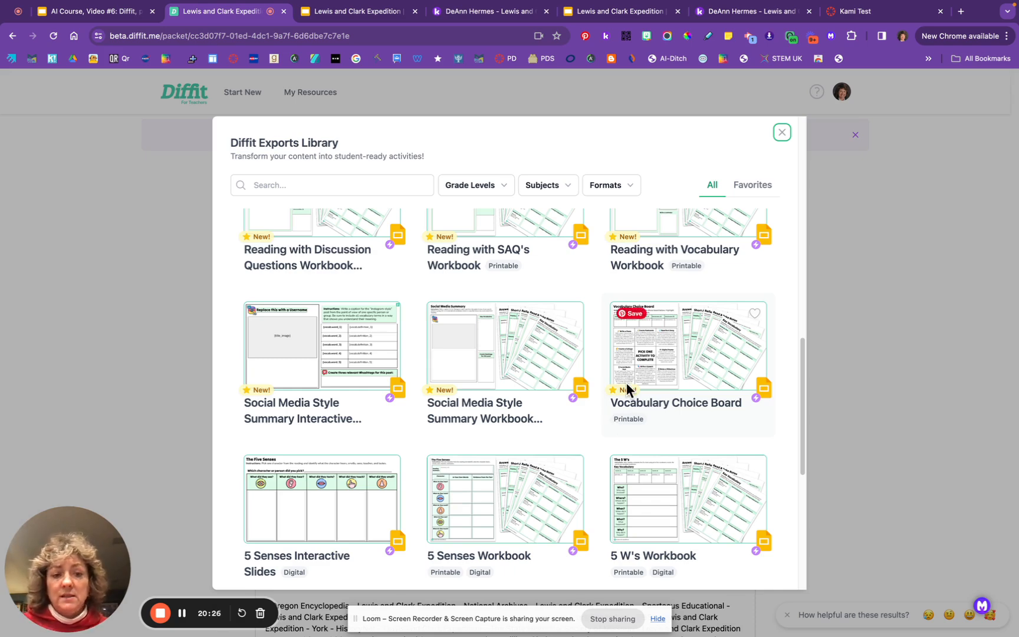
scroll(626, 383, "down", 1)
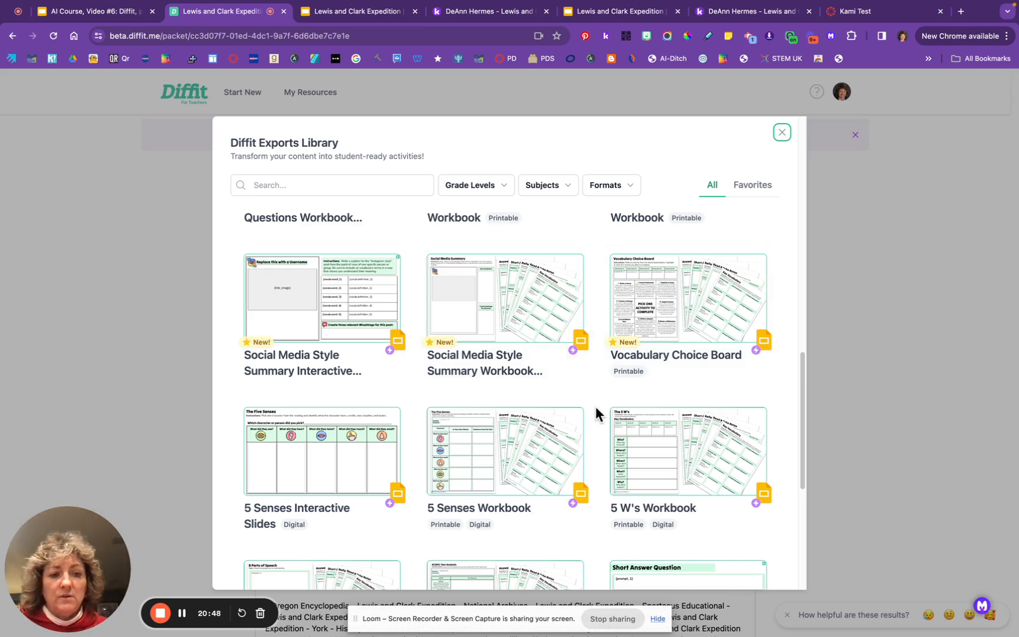
scroll(596, 413, "down", 3)
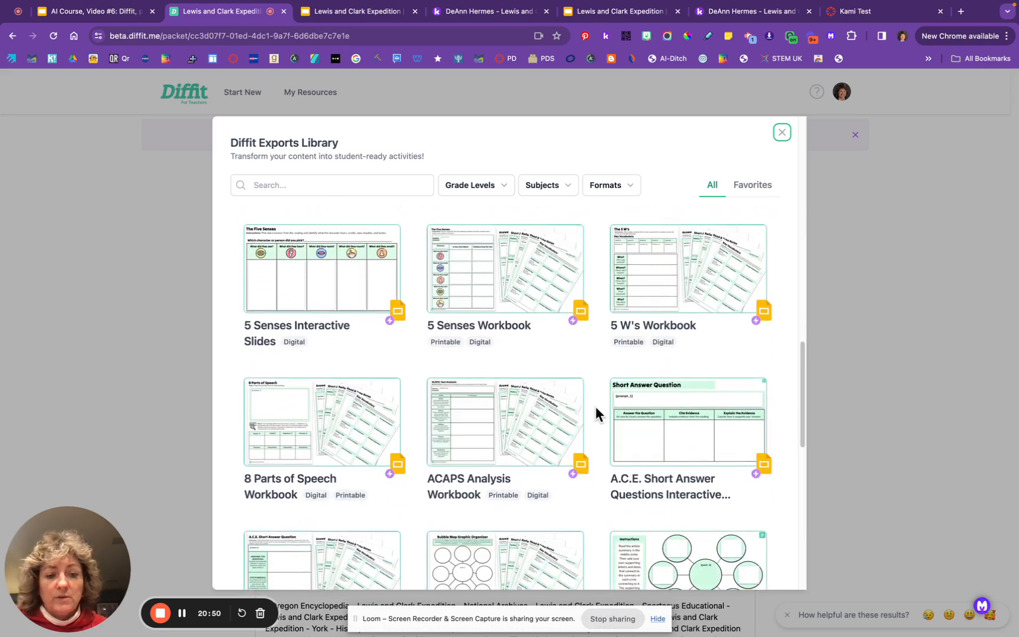
left_click(781, 133)
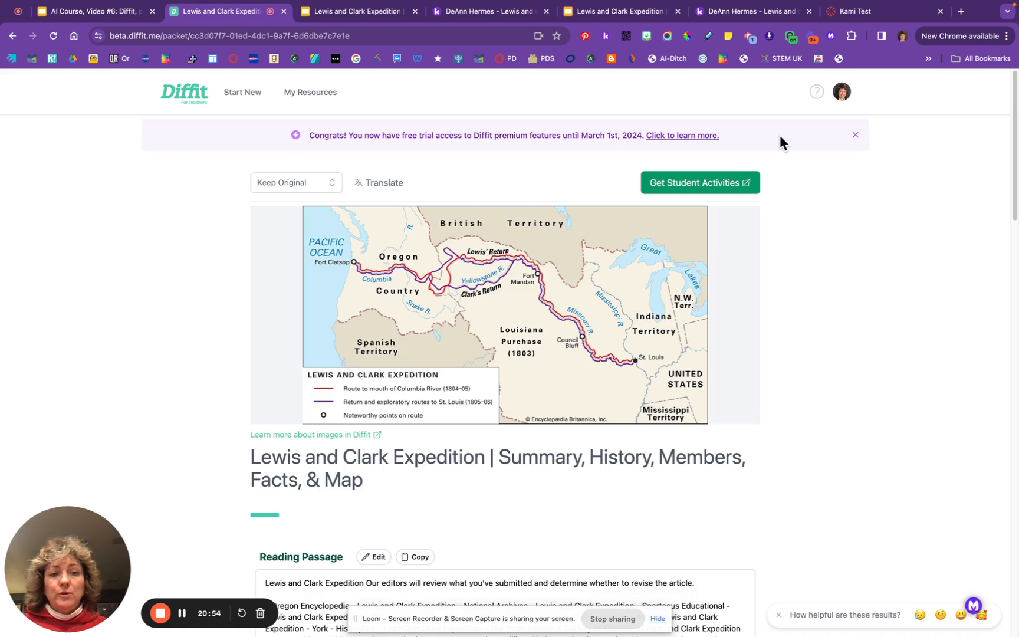